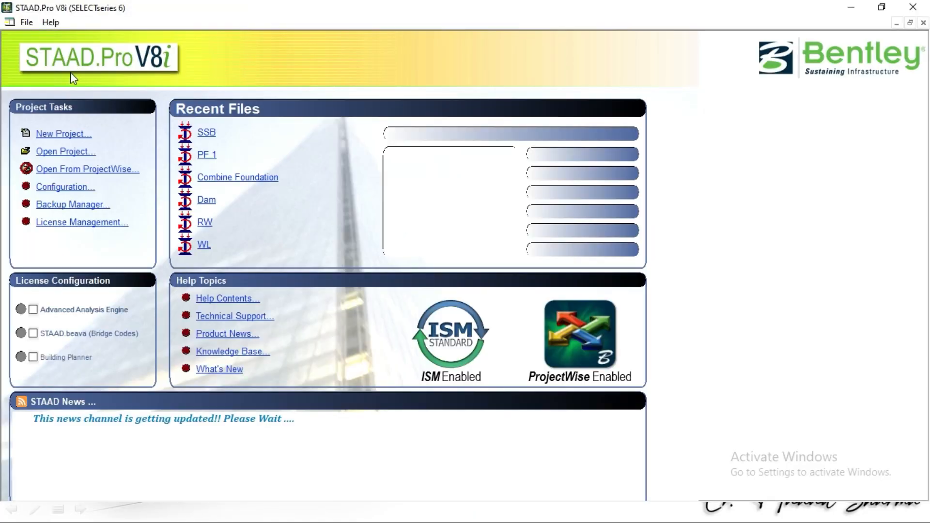
Create a new Space model named Structure133266 with metre length units and kilonewton force units
{"action": "left_click", "coordinate": [69, 133]}
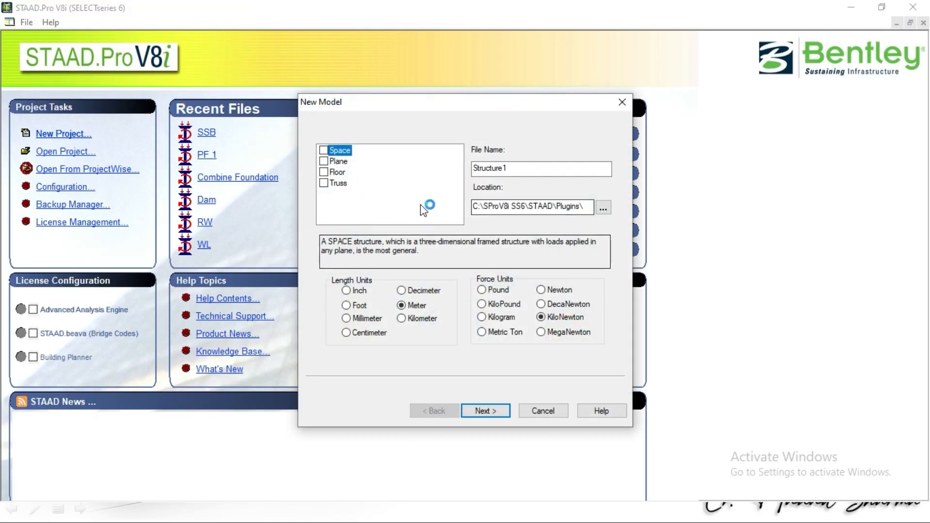
{"action": "left_click", "coordinate": [323, 150]}
{"action": "left_click", "coordinate": [521, 170]}
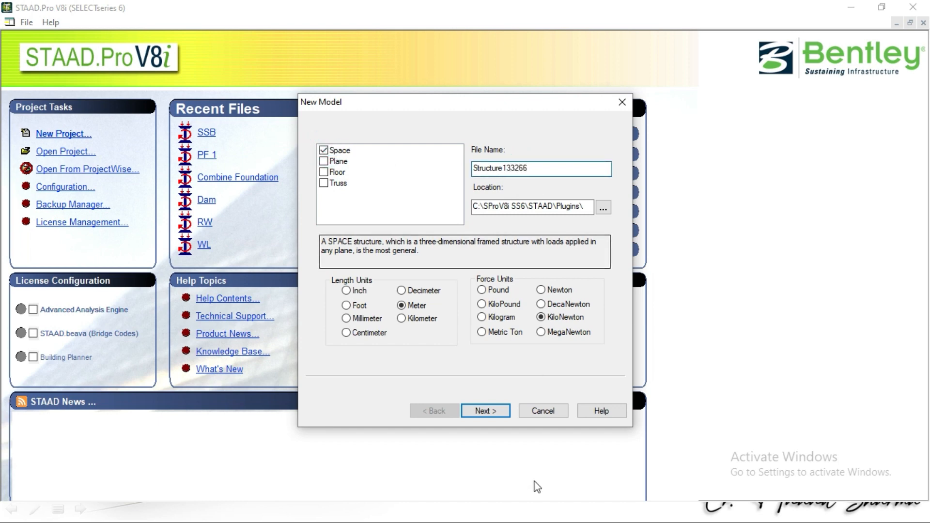
{"action": "left_click", "coordinate": [483, 412]}
{"action": "left_click", "coordinate": [485, 414]}
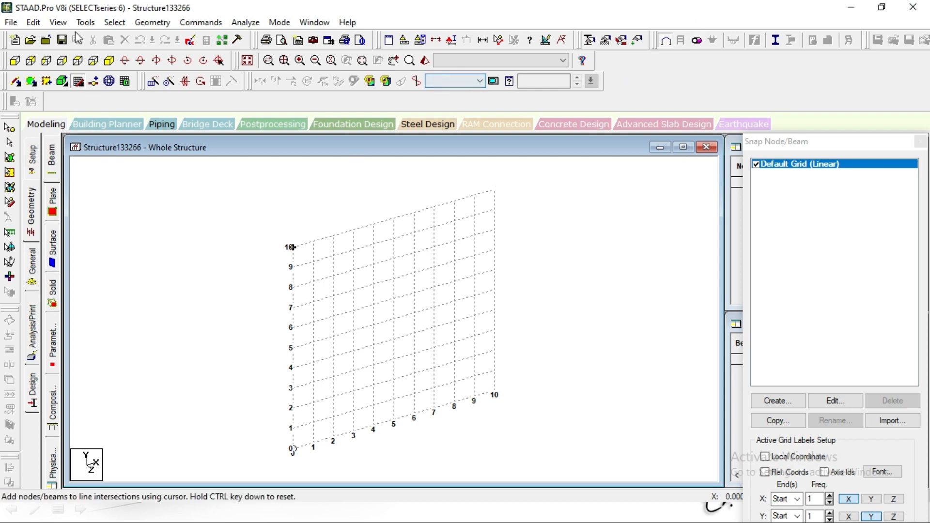
Generate a Bay Frame prototype in the Structure Wizard, 12 m long, 15 m high and 12 m wide, with 4, 5 and 4 bays respectively
{"action": "left_click", "coordinate": [116, 23]}
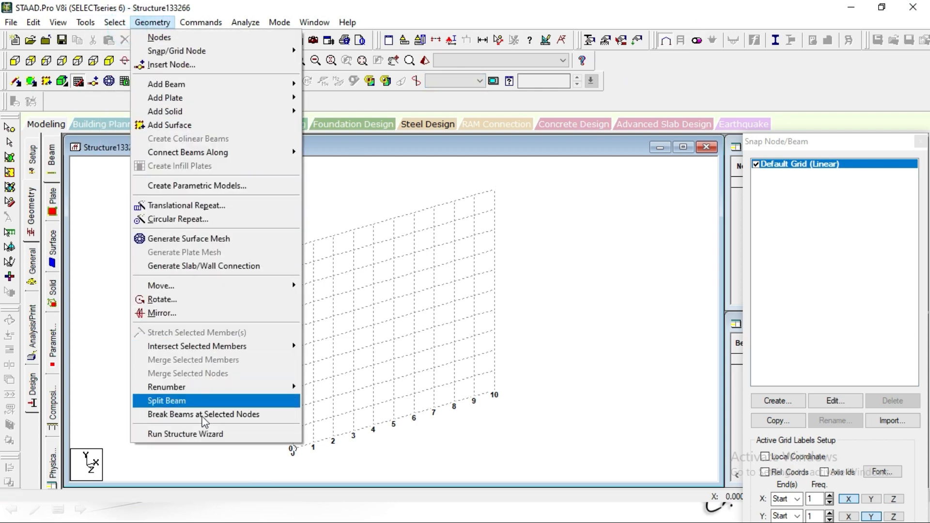
{"action": "left_click", "coordinate": [208, 434]}
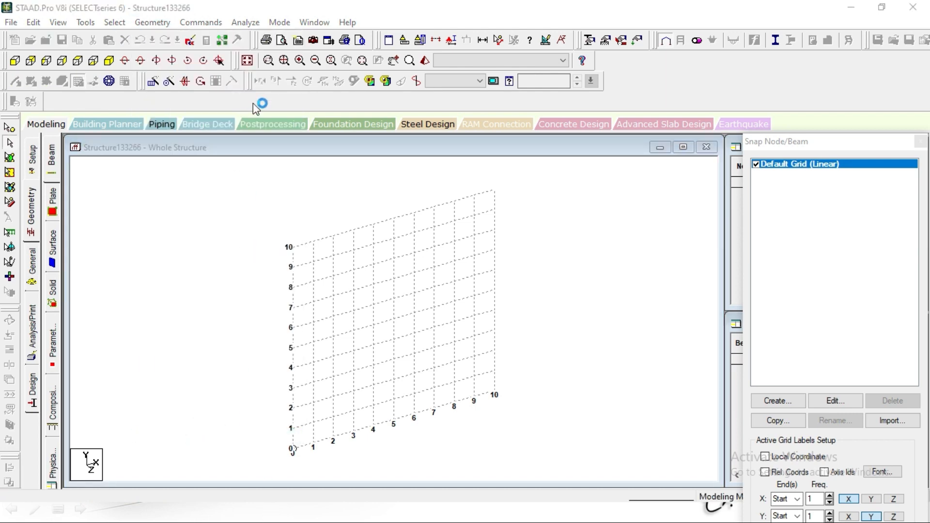
{"action": "left_click", "coordinate": [221, 209]}
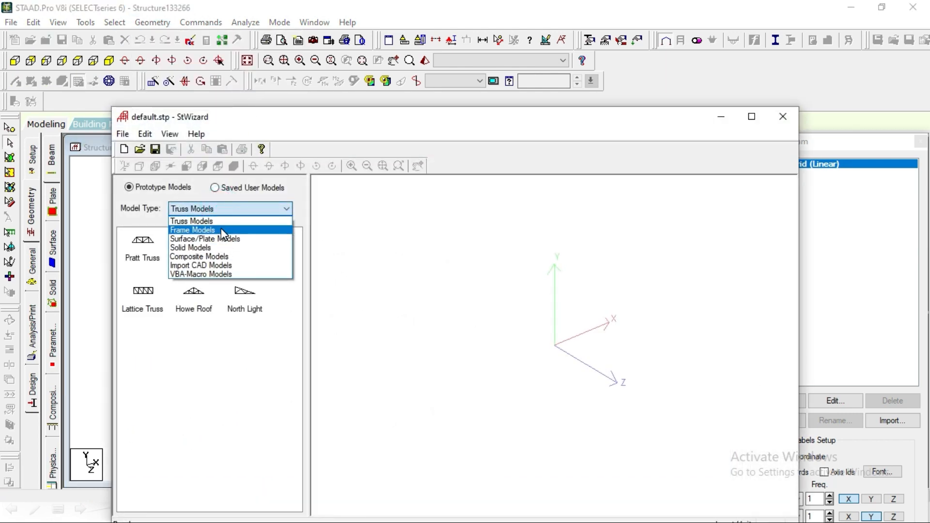
{"action": "left_click", "coordinate": [222, 233]}
{"action": "left_click_drag", "start_coordinate": [140, 244], "coordinate": [474, 328]}
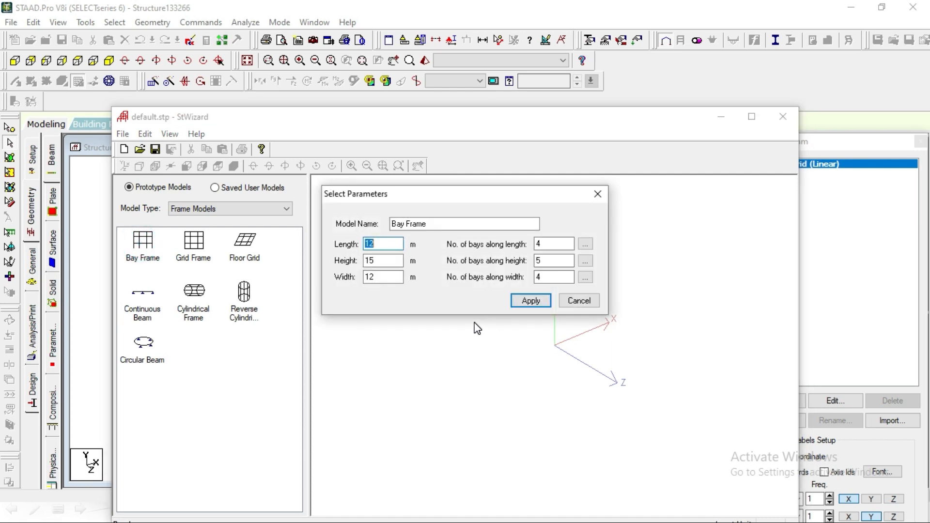
{"action": "left_click", "coordinate": [542, 306]}
{"action": "left_click_drag", "start_coordinate": [552, 340], "coordinate": [585, 340]}
Merge the bay frame prototype into the model at X, Y and Z offsets of 0, and close the snap grid settings
{"action": "left_click", "coordinate": [778, 127]}
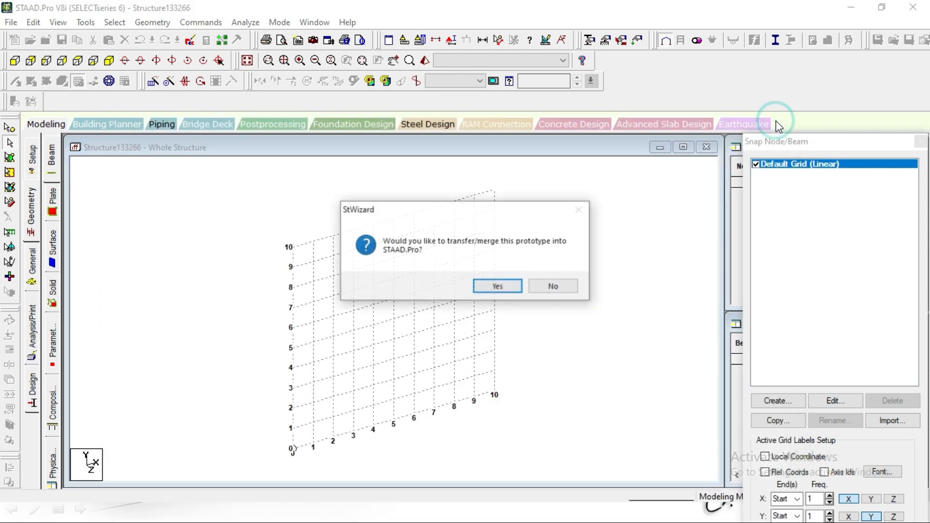
{"action": "left_click", "coordinate": [499, 287]}
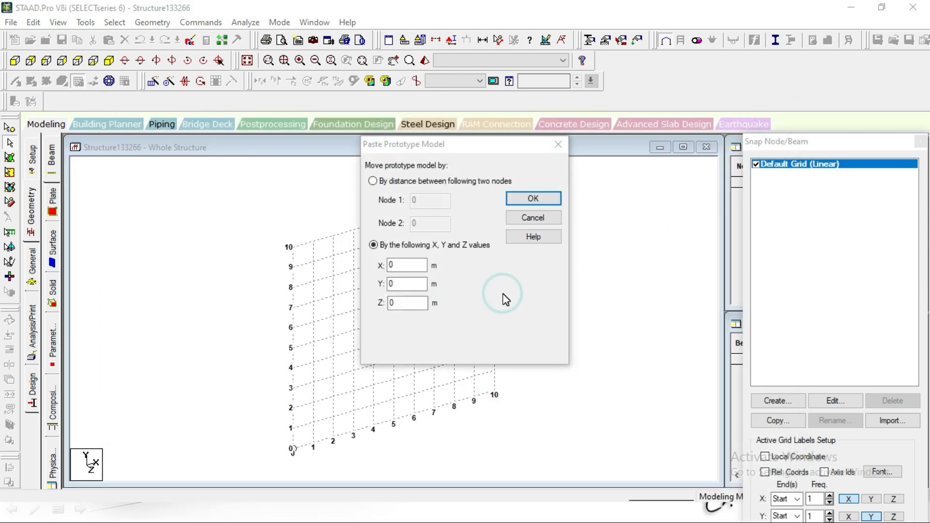
{"action": "left_click", "coordinate": [538, 199]}
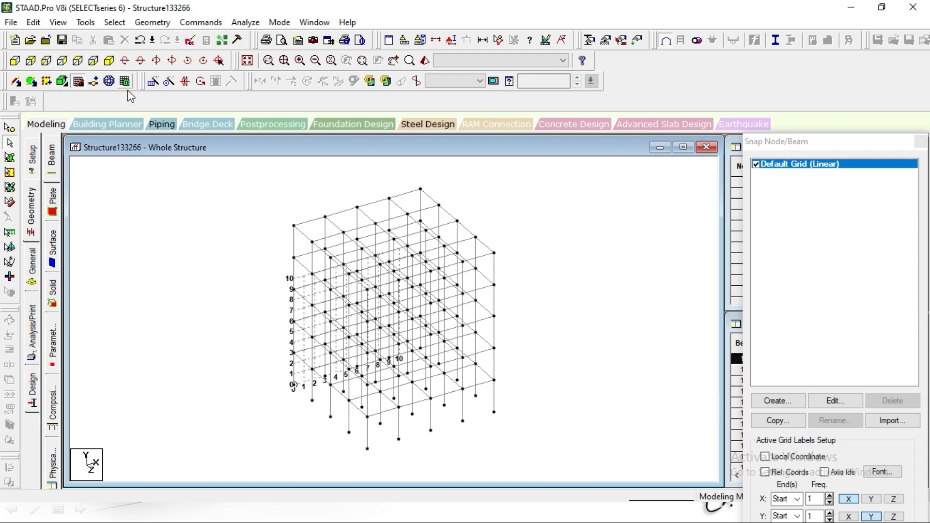
{"action": "left_click", "coordinate": [918, 141]}
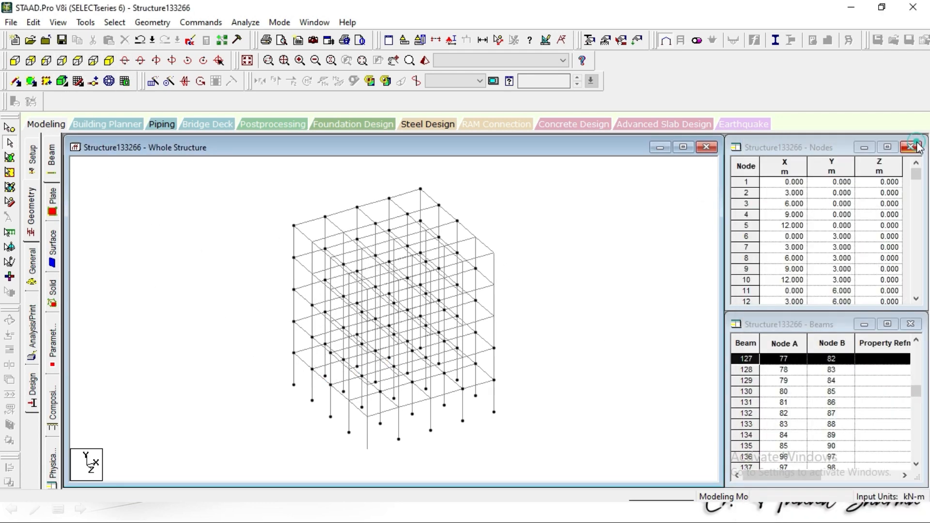
{"action": "left_click", "coordinate": [673, 249]}
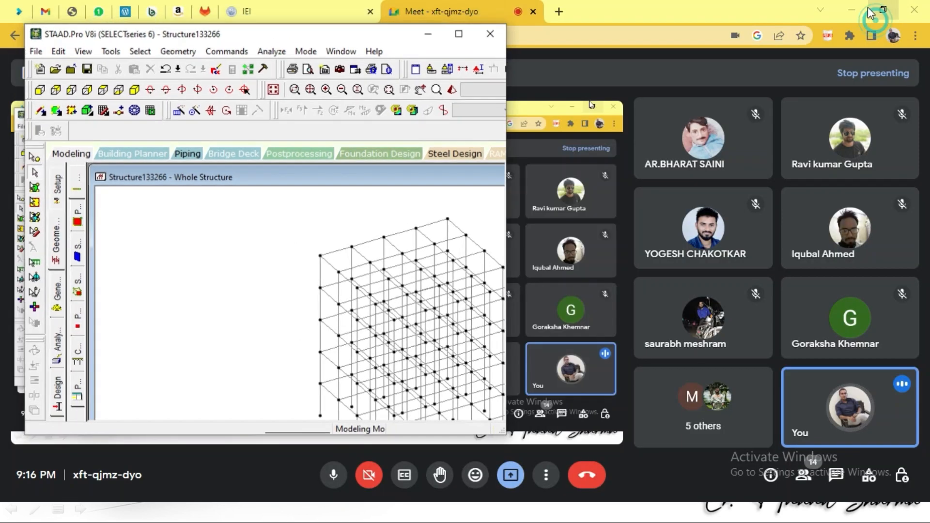
Switch to the PowerPoint presentation, examine the STAAD Pro Workflow slide, and end the slide show
{"action": "left_click", "coordinate": [882, 7]}
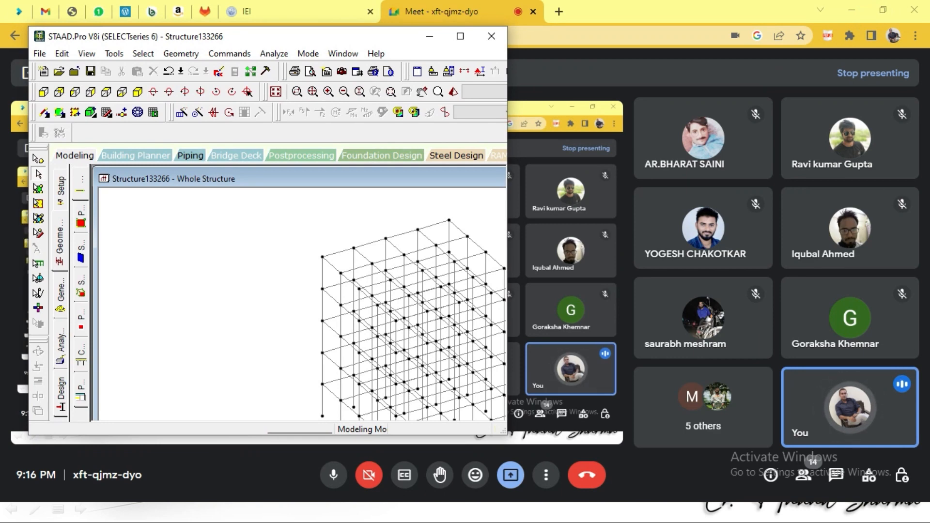
{"action": "left_click", "coordinate": [854, 9]}
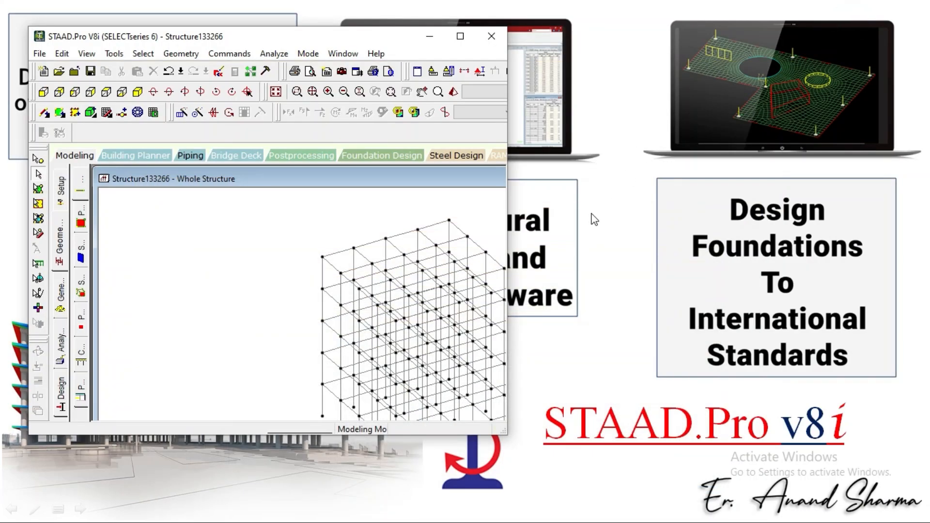
{"action": "left_click", "coordinate": [597, 48]}
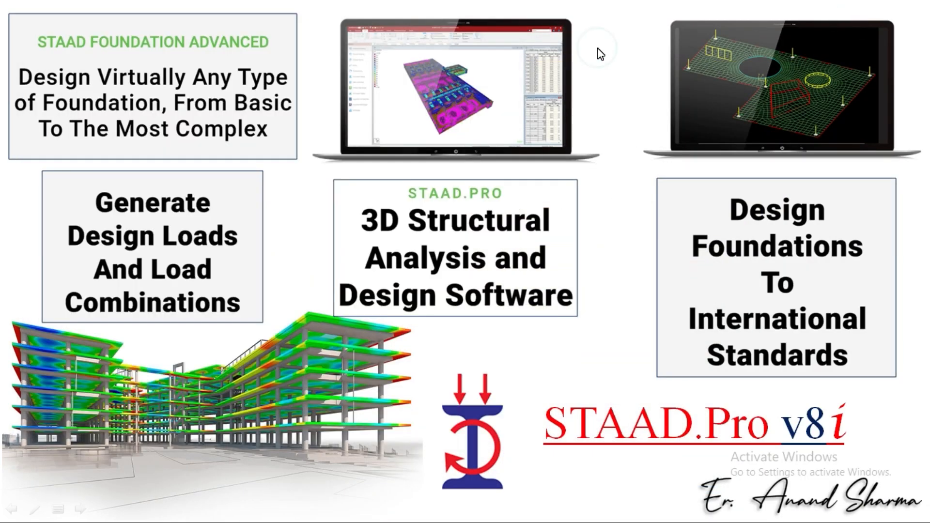
{"action": "left_click", "coordinate": [597, 47]}
{"action": "left_click", "coordinate": [597, 48]}
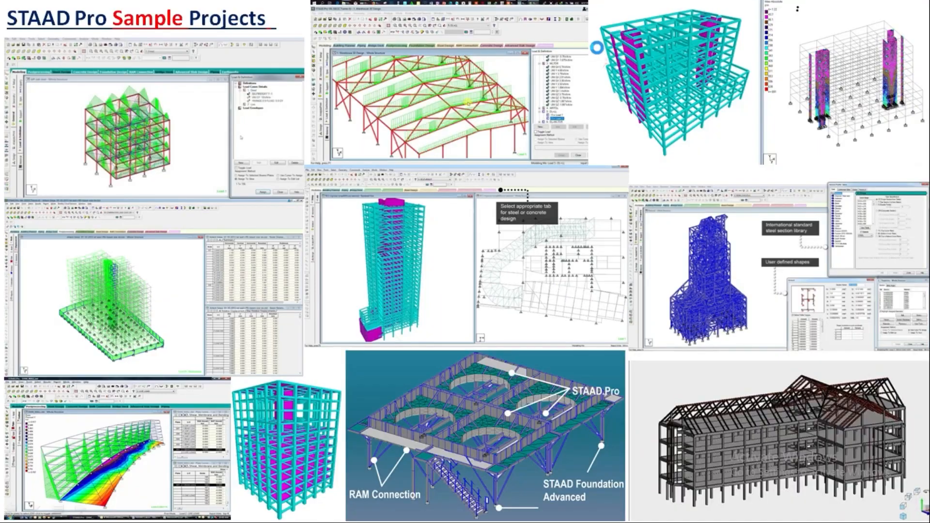
{"action": "left_click", "coordinate": [597, 48]}
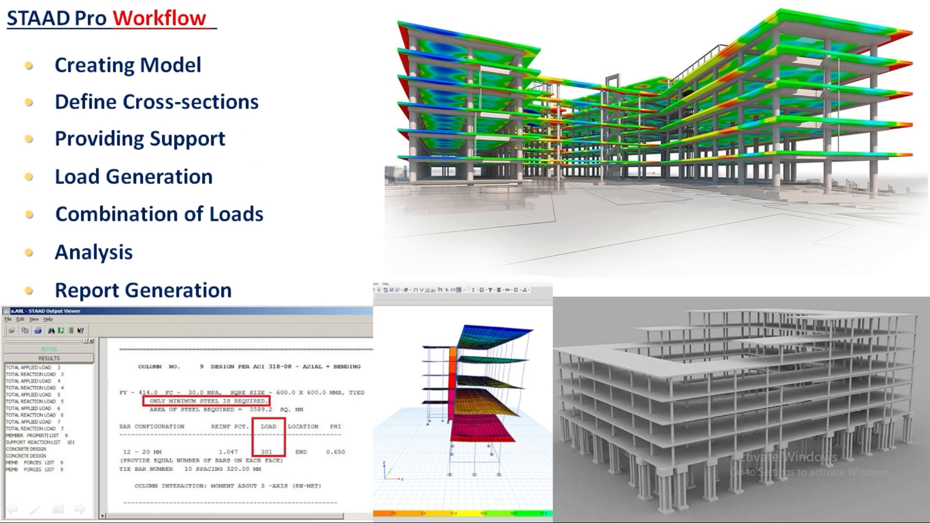
{"action": "key", "text": "Escape"}
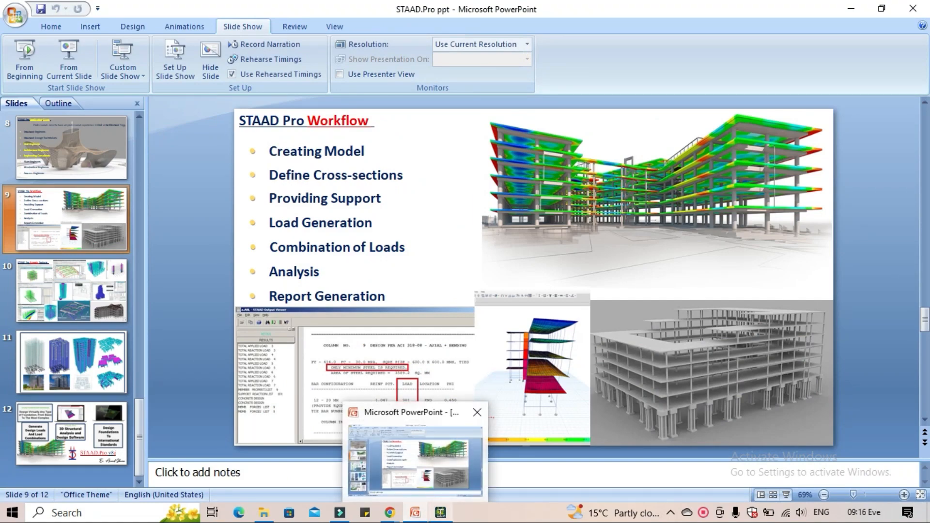
Switch back to STAAD.Pro and define a rectangular concrete section with YD 0.3 m and ZD 0.3 m
{"action": "left_click", "coordinate": [433, 473]}
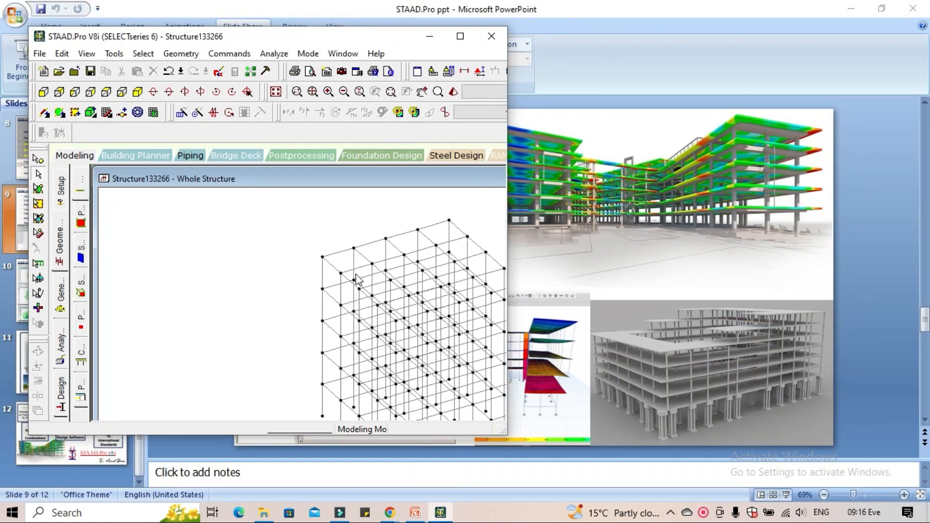
{"action": "left_click", "coordinate": [452, 31]}
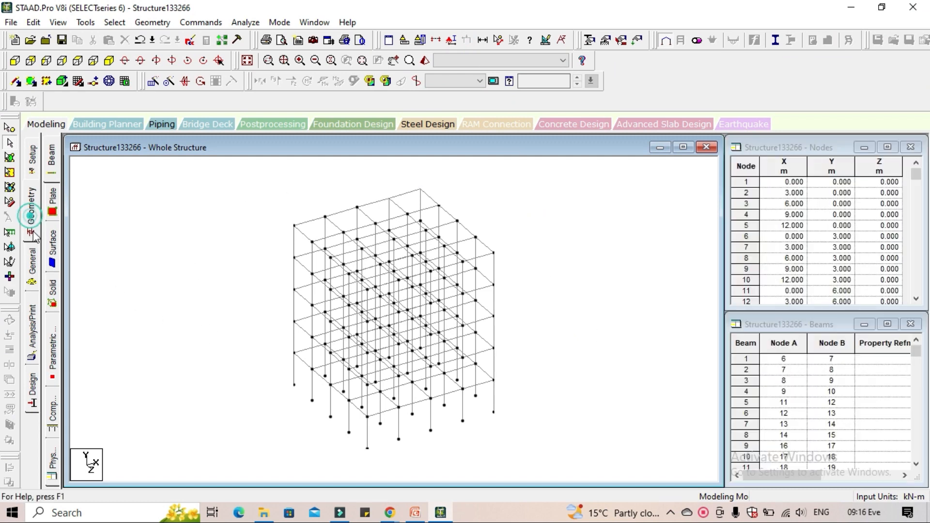
{"action": "left_click", "coordinate": [31, 264]}
{"action": "left_click", "coordinate": [864, 366]}
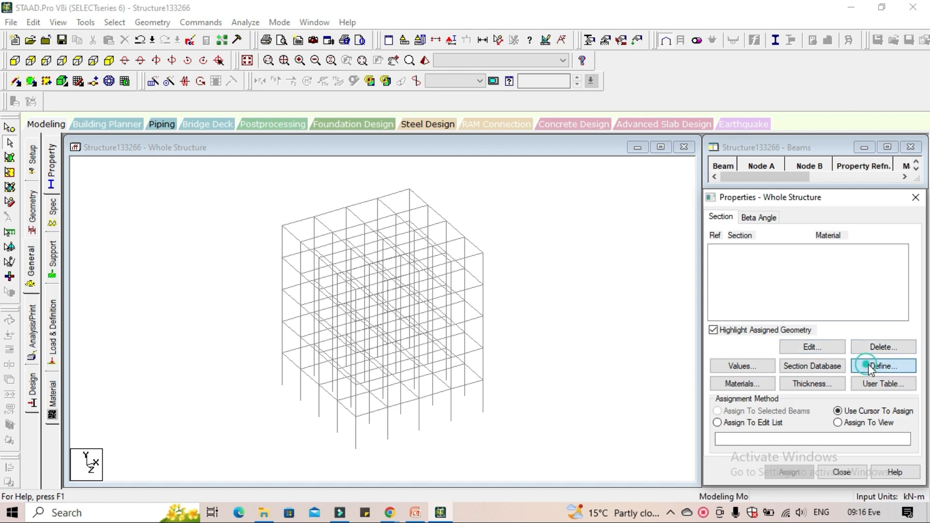
{"action": "left_click", "coordinate": [268, 149]}
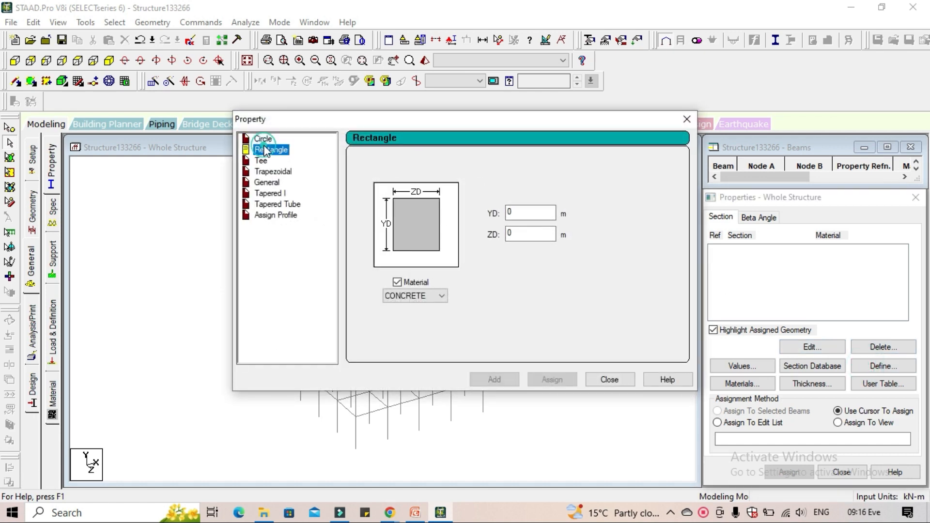
{"action": "left_click", "coordinate": [536, 215]}
{"action": "left_click_drag", "start_coordinate": [537, 216], "coordinate": [468, 213]}
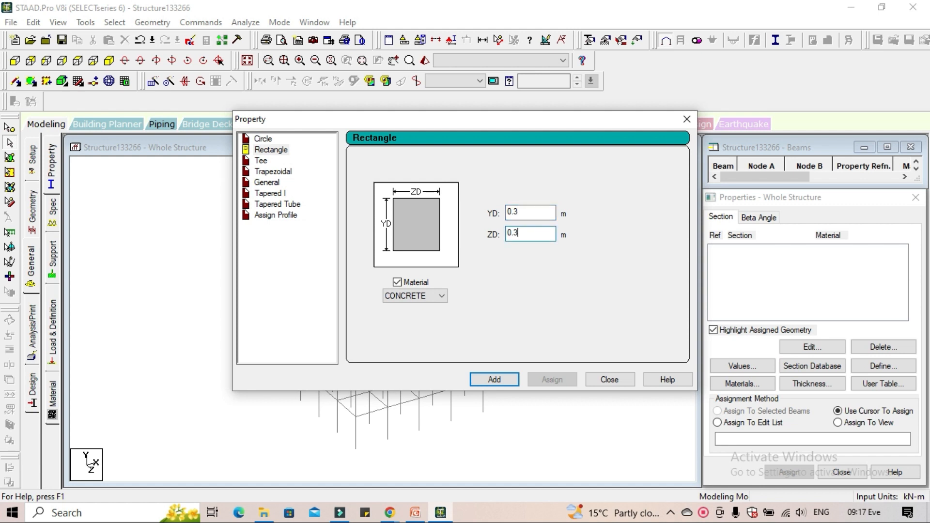
{"action": "left_click", "coordinate": [495, 379]}
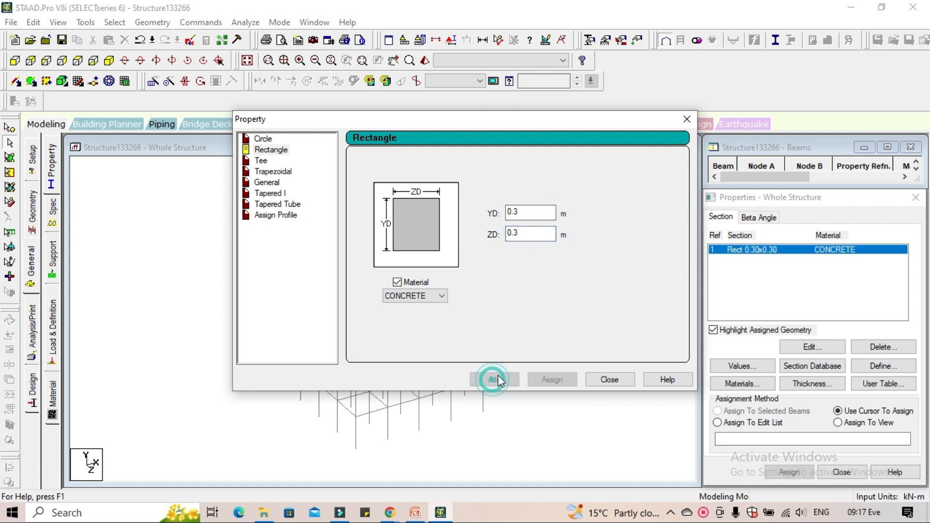
{"action": "left_click", "coordinate": [623, 385]}
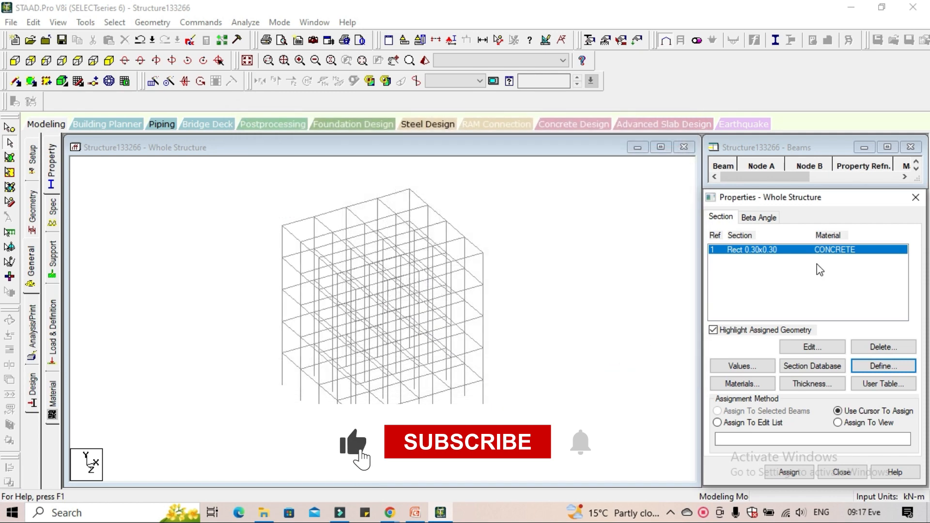
Define a concrete plate element thickness of 0.15 m at all four nodes
{"action": "left_click", "coordinate": [819, 384]}
{"action": "left_click", "coordinate": [569, 202]}
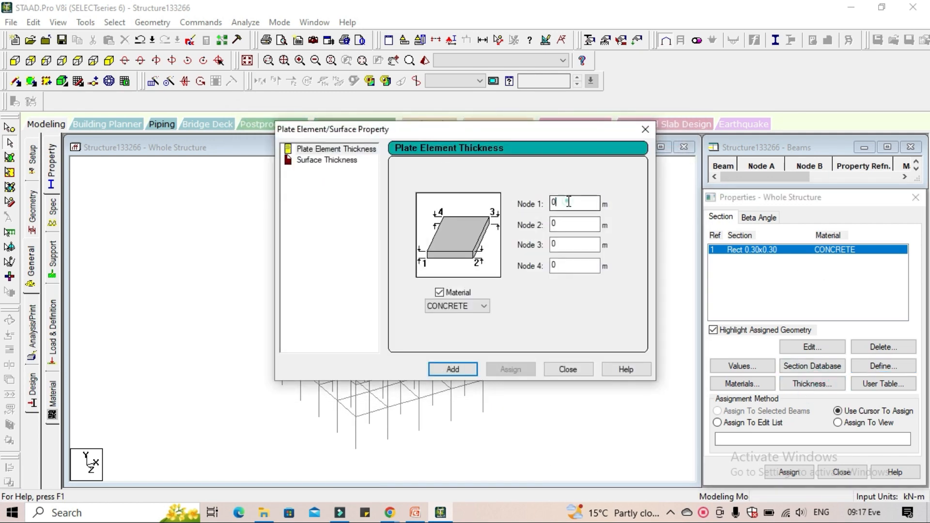
{"action": "type", "text": ".15"}
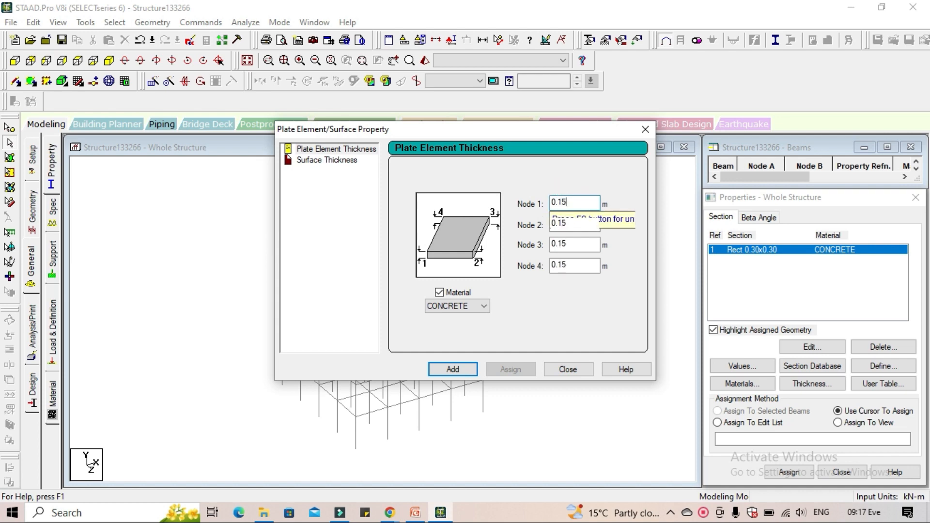
{"action": "left_click", "coordinate": [453, 370]}
{"action": "left_click", "coordinate": [570, 370]}
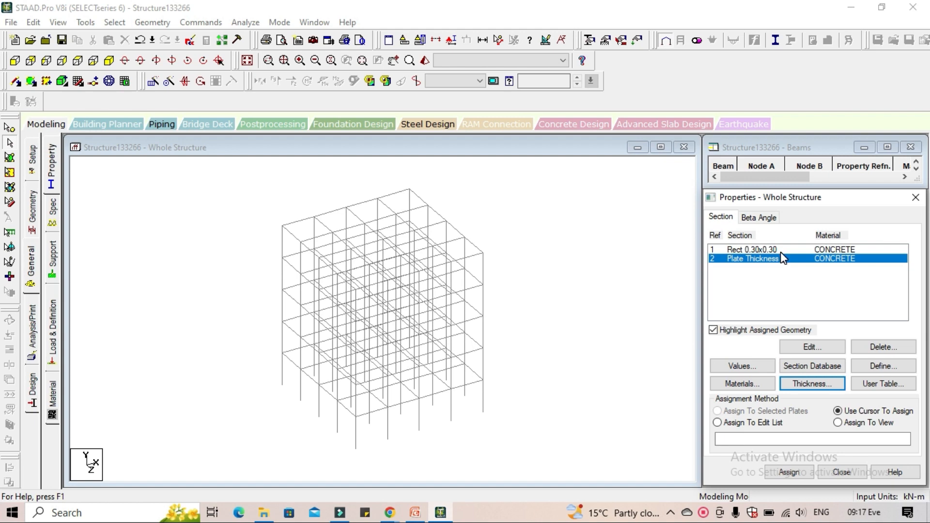
Assign the Rect 0.30x0.30 concrete section to all beams parallel to the X, Y and Z axes
{"action": "left_click", "coordinate": [777, 249]}
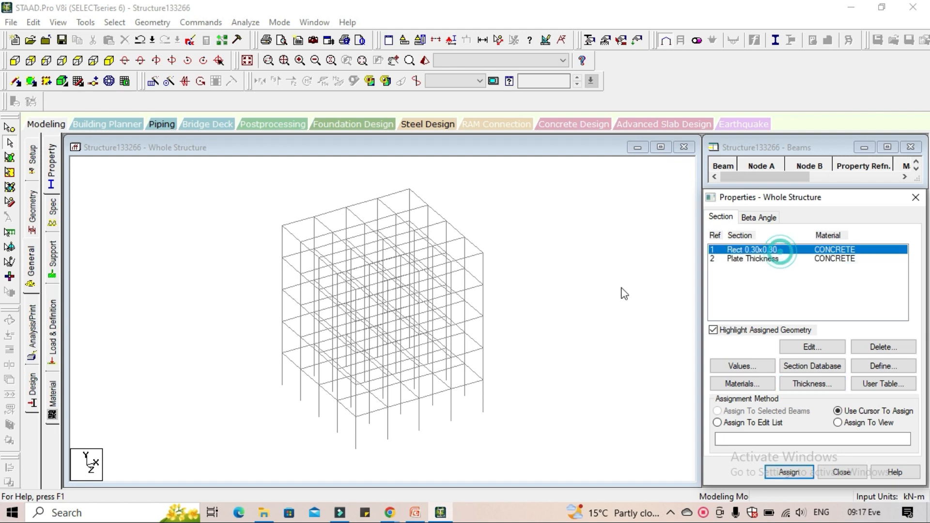
{"action": "left_click", "coordinate": [146, 25]}
{"action": "mouse_move", "coordinate": [114, 23]}
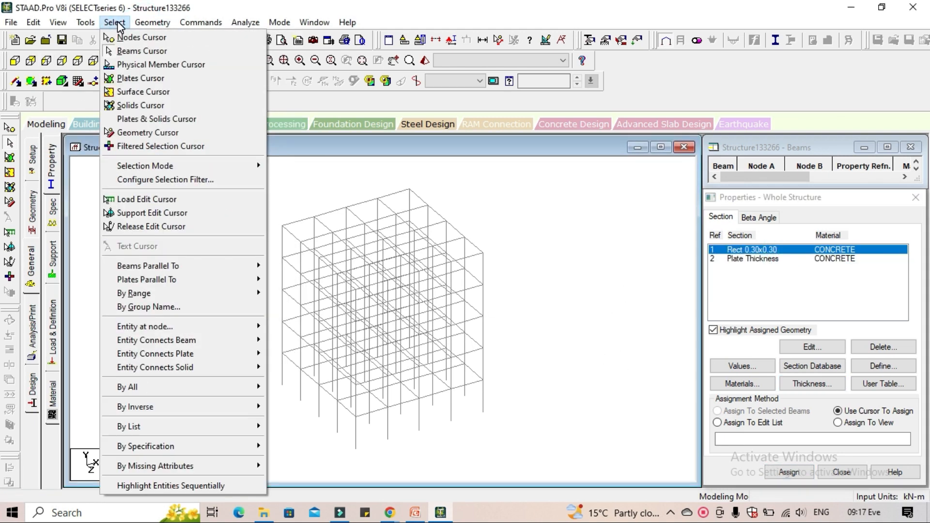
{"action": "mouse_move", "coordinate": [217, 266]}
{"action": "left_click", "coordinate": [283, 266]}
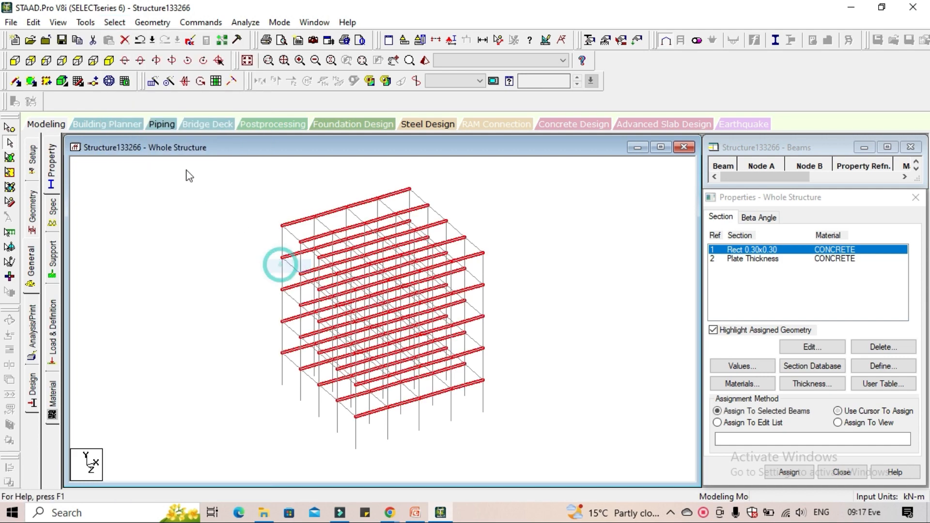
{"action": "left_click", "coordinate": [115, 23]}
{"action": "mouse_move", "coordinate": [252, 266]}
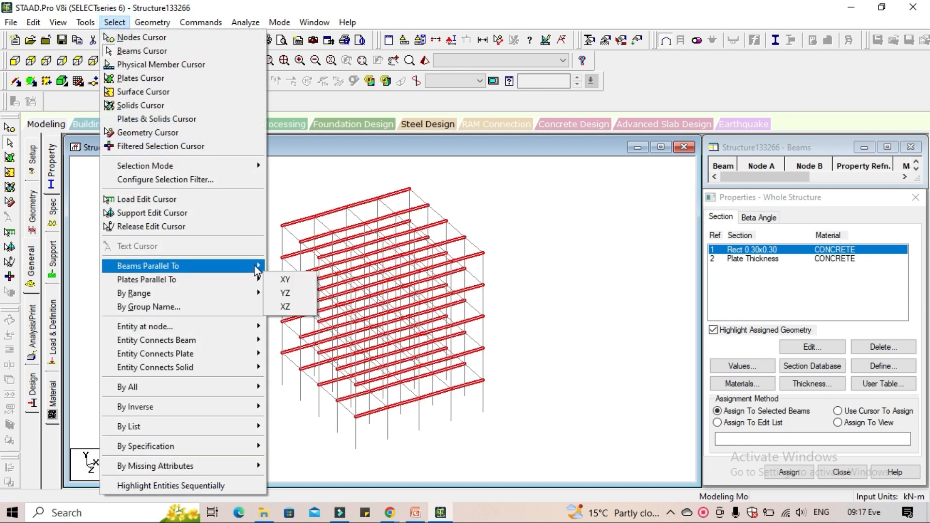
{"action": "left_click", "coordinate": [289, 277]}
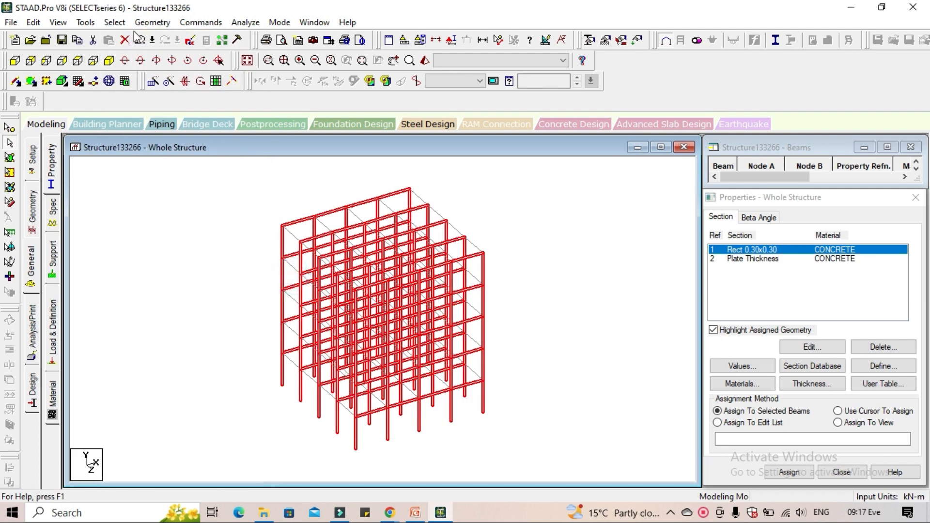
{"action": "left_click", "coordinate": [114, 23]}
{"action": "mouse_move", "coordinate": [205, 276]}
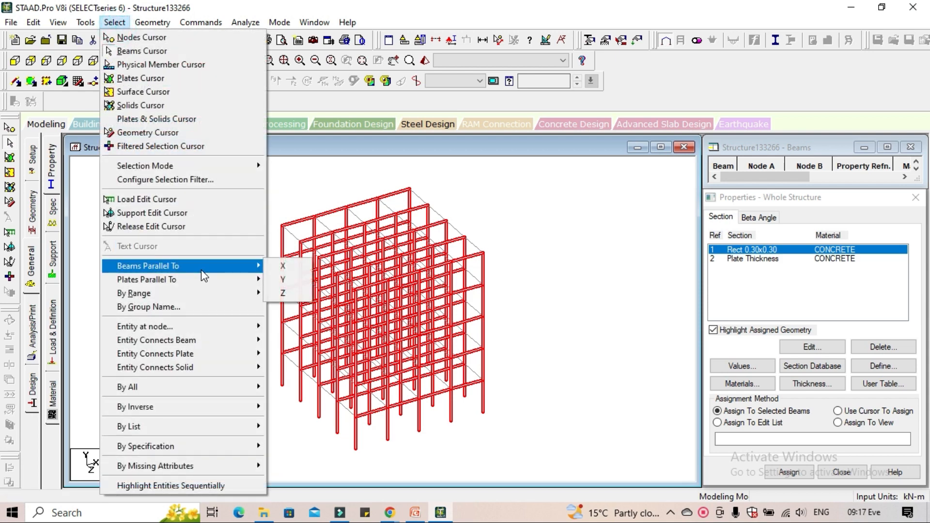
{"action": "left_click", "coordinate": [282, 294]}
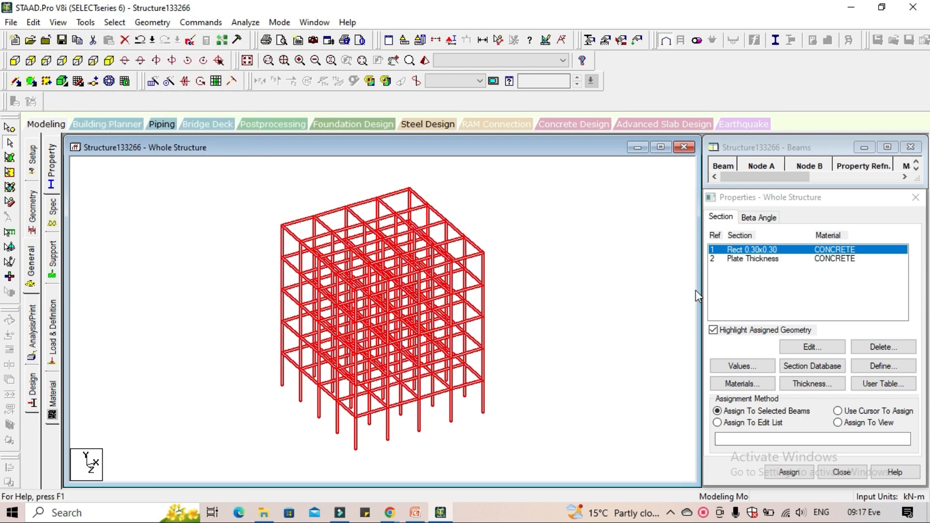
{"action": "left_click", "coordinate": [789, 472]}
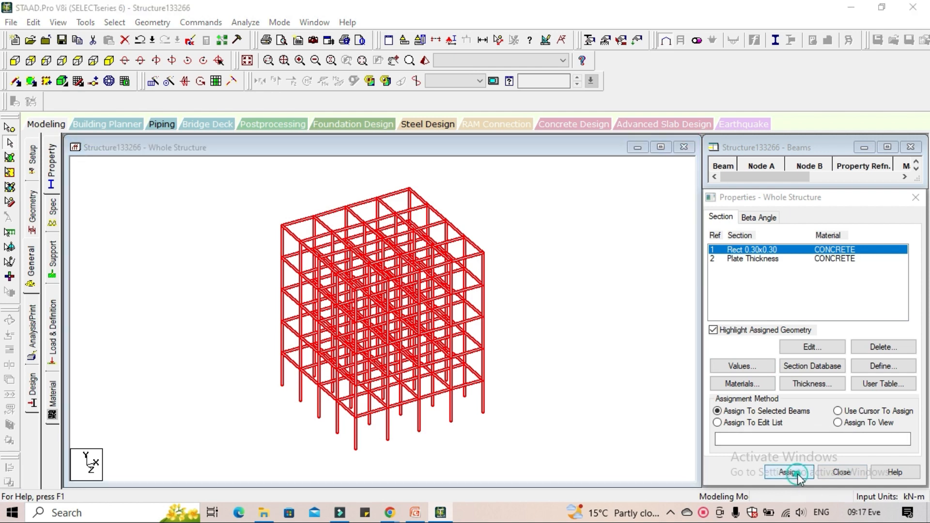
{"action": "left_click", "coordinate": [835, 374]}
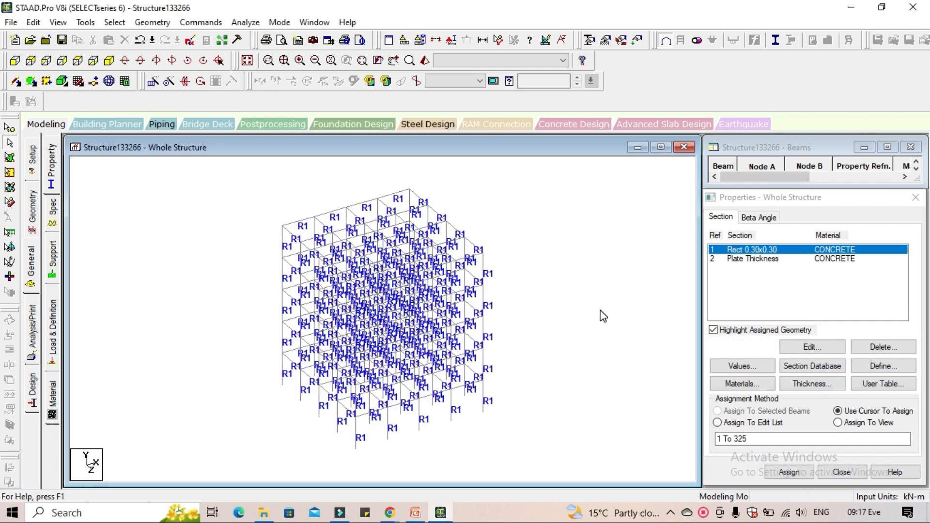
Open the 3D rendered view, examine the frame's members from different angles, and close the rendering
{"action": "left_click", "coordinate": [422, 61]}
{"action": "left_click_drag", "start_coordinate": [536, 363], "coordinate": [554, 378]}
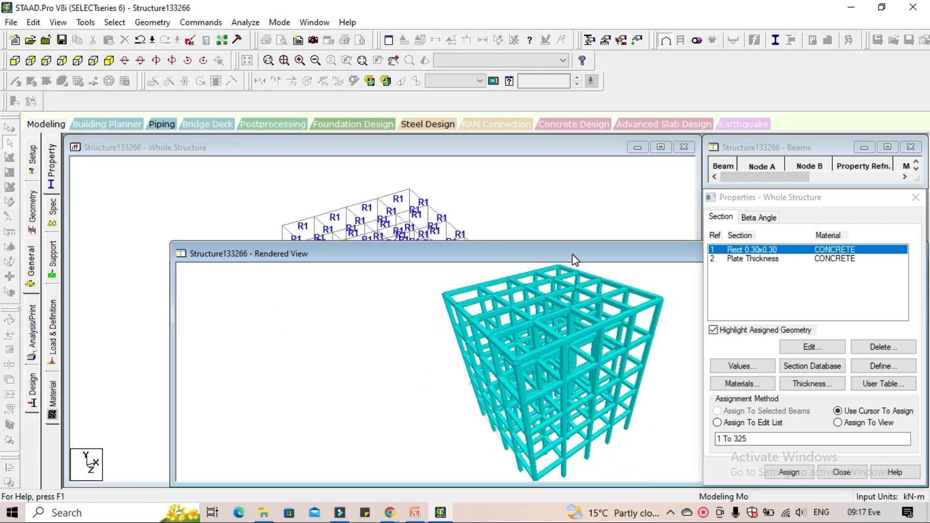
{"action": "left_click_drag", "start_coordinate": [572, 254], "coordinate": [441, 187]}
{"action": "scroll", "coordinate": [433, 303], "scroll_direction": "up", "scroll_amount": 8}
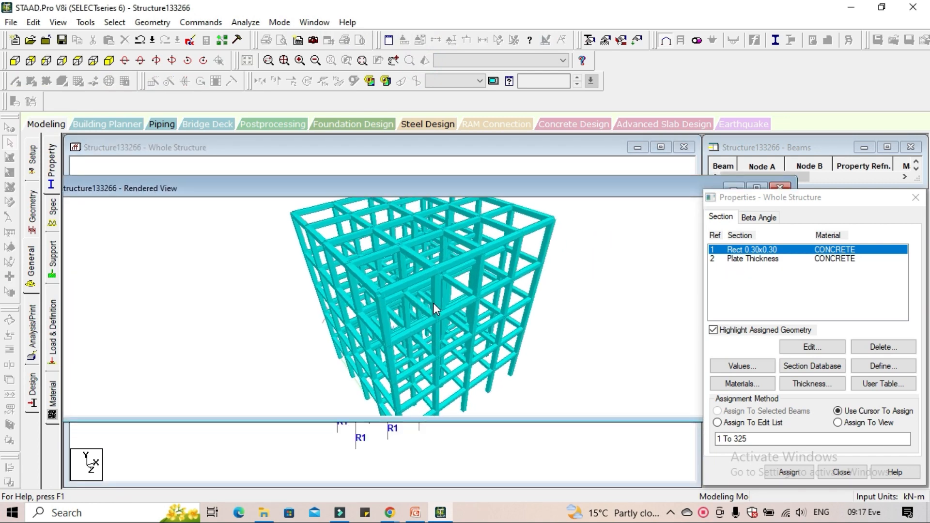
{"action": "scroll", "coordinate": [433, 303], "scroll_direction": "up", "scroll_amount": 4}
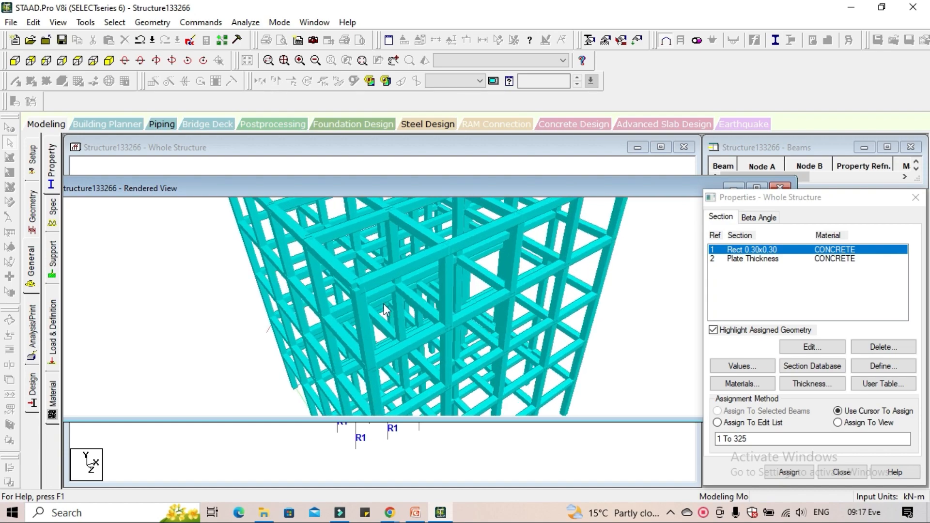
{"action": "left_click_drag", "start_coordinate": [374, 323], "coordinate": [475, 357]}
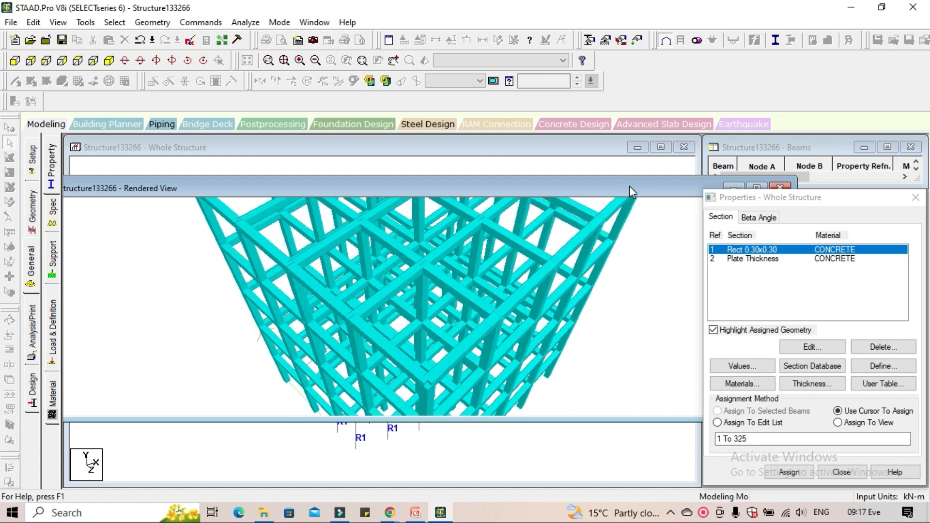
{"action": "left_click_drag", "start_coordinate": [629, 186], "coordinate": [385, 190]}
{"action": "left_click", "coordinate": [535, 193]}
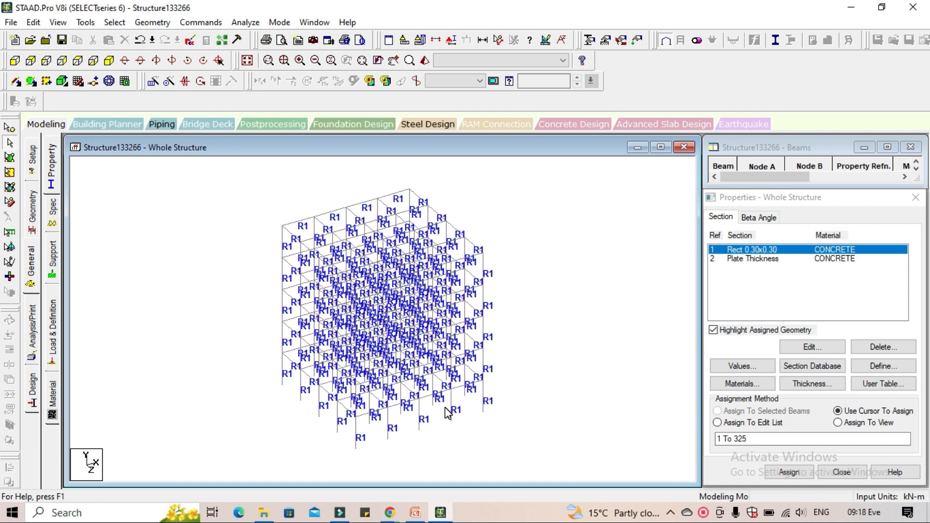
Isolate the lowest storey in the front view with a Window/Rubber Band cut section
{"action": "left_click", "coordinate": [14, 61]}
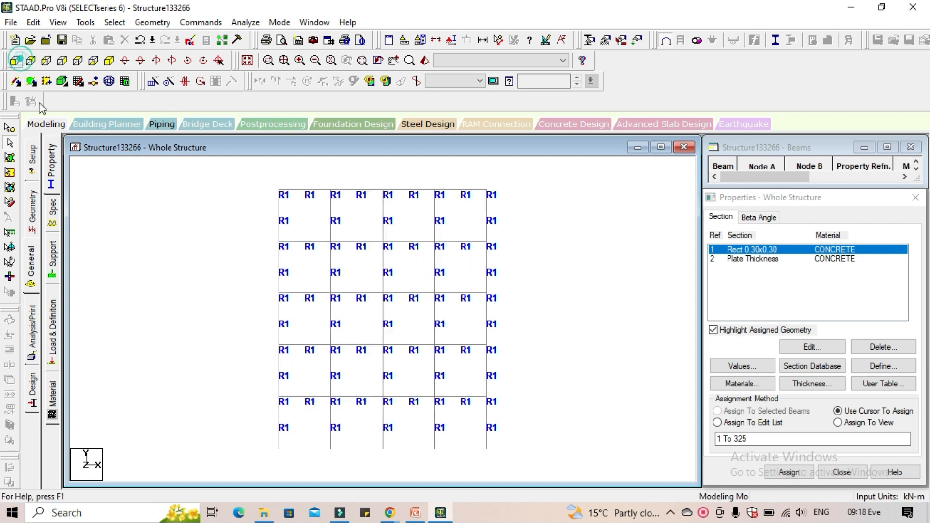
{"action": "middle_click_drag", "start_coordinate": [544, 324], "coordinate": [534, 303]}
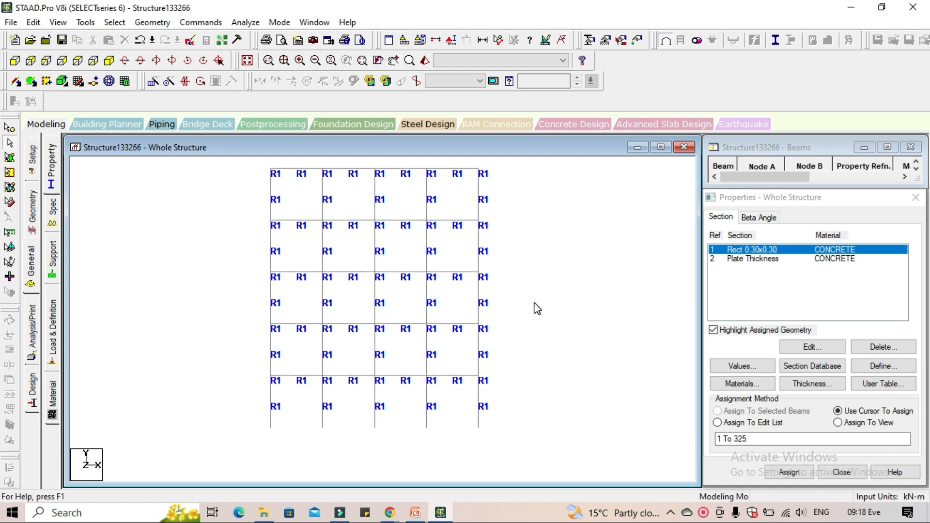
{"action": "left_click", "coordinate": [435, 42]}
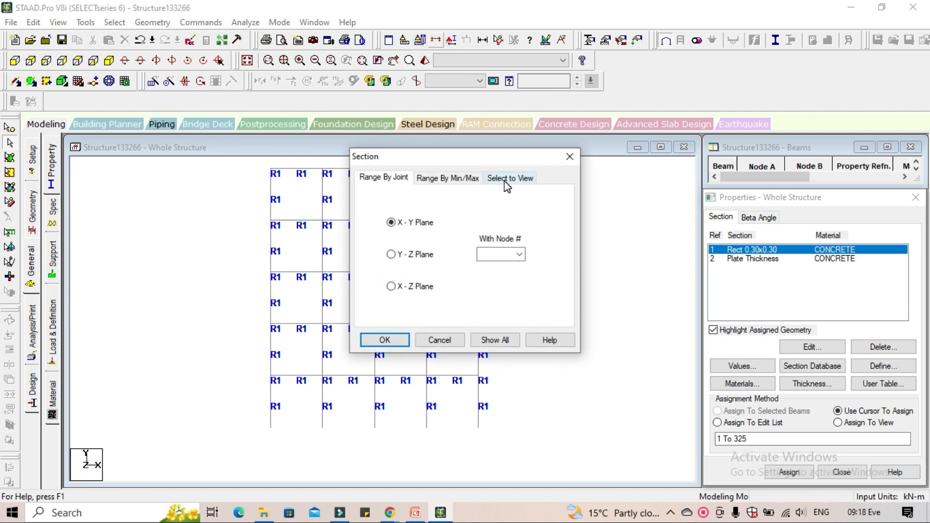
{"action": "left_click", "coordinate": [506, 179]}
{"action": "left_click", "coordinate": [395, 339]}
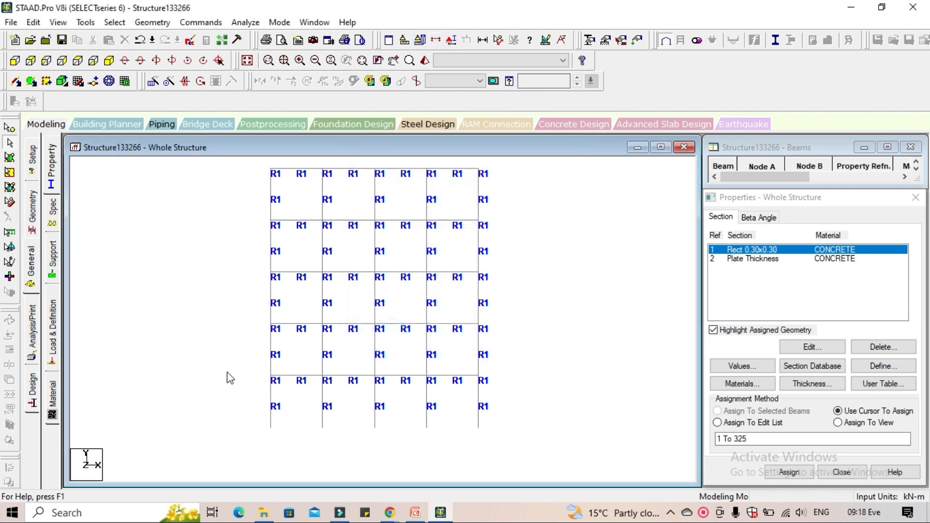
{"action": "left_click_drag", "start_coordinate": [230, 362], "coordinate": [536, 436]}
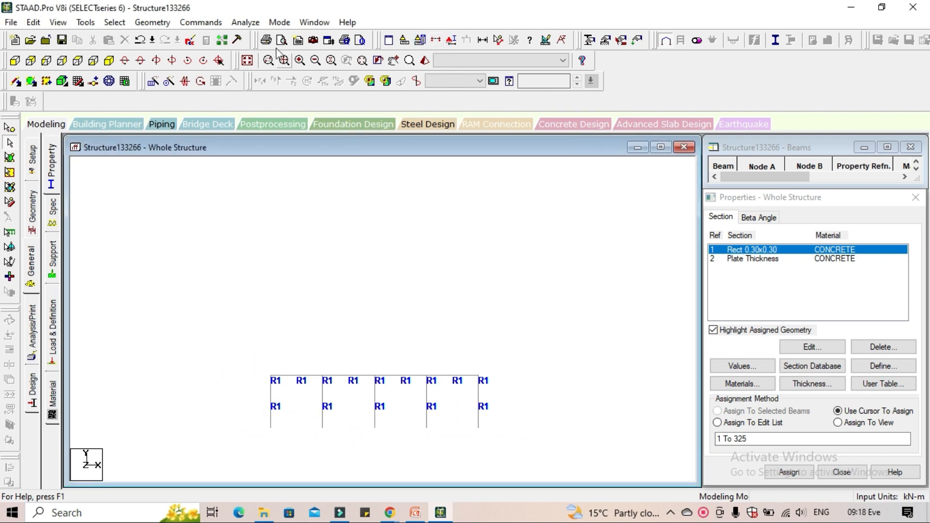
In isometric view, add a four-noded plate spanning the four outer corner nodes of the first floor
{"action": "left_click", "coordinate": [109, 61]}
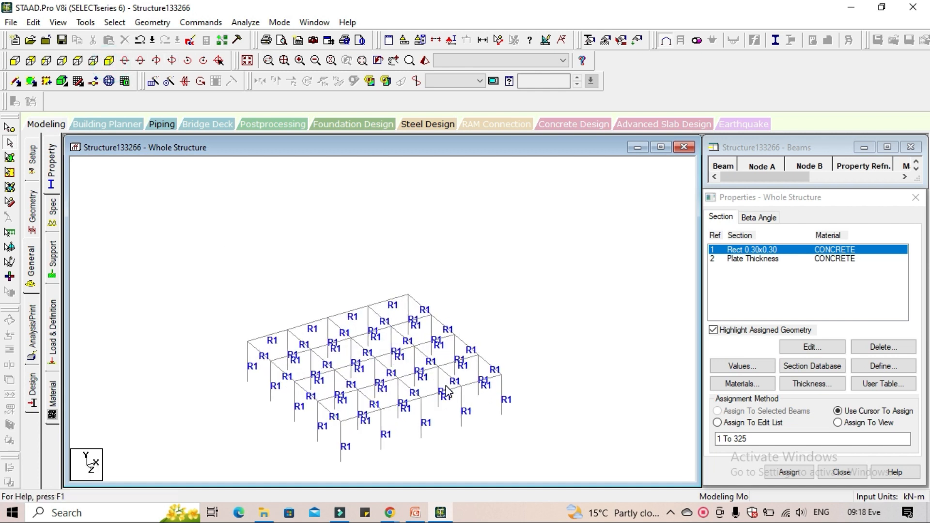
{"action": "scroll", "coordinate": [446, 390], "scroll_direction": "up", "scroll_amount": 3}
{"action": "middle_click_drag", "start_coordinate": [447, 392], "coordinate": [444, 306]}
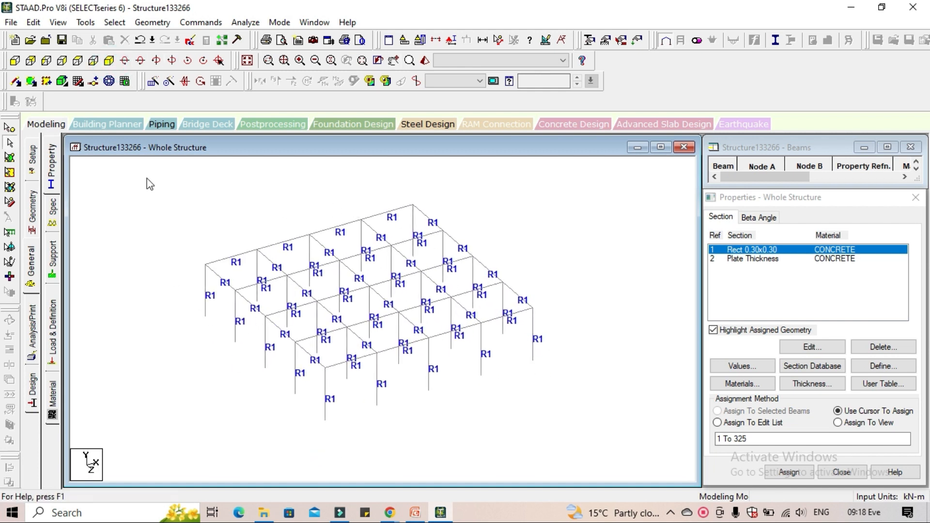
{"action": "left_click", "coordinate": [31, 81]}
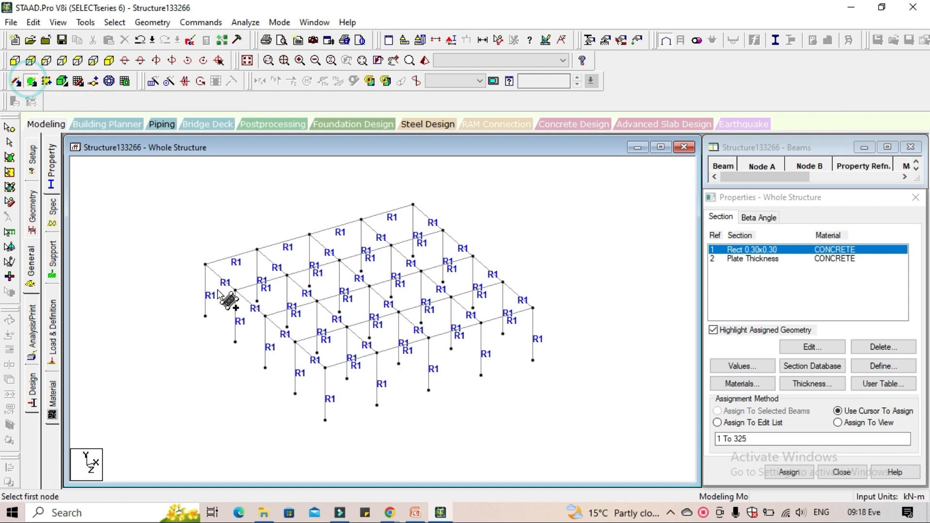
{"action": "left_click", "coordinate": [206, 264]}
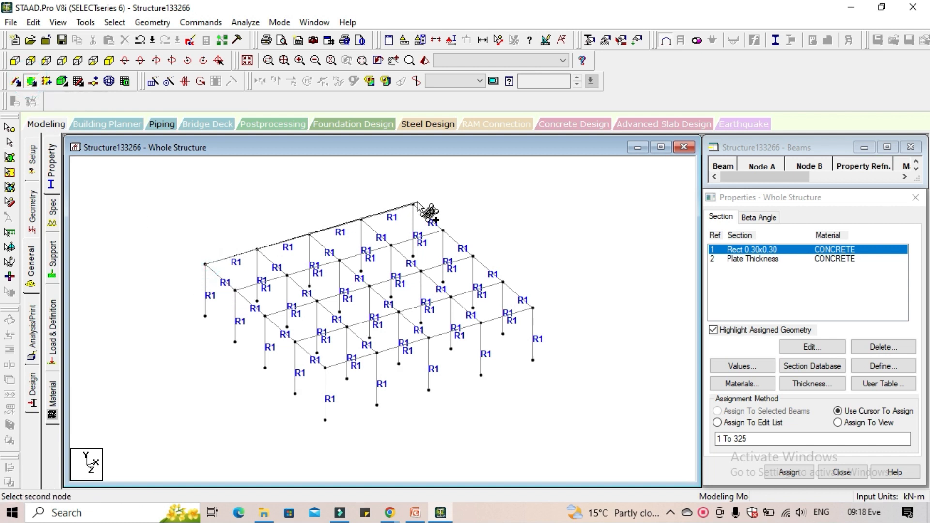
{"action": "left_click", "coordinate": [413, 204]}
{"action": "left_click", "coordinate": [534, 308]}
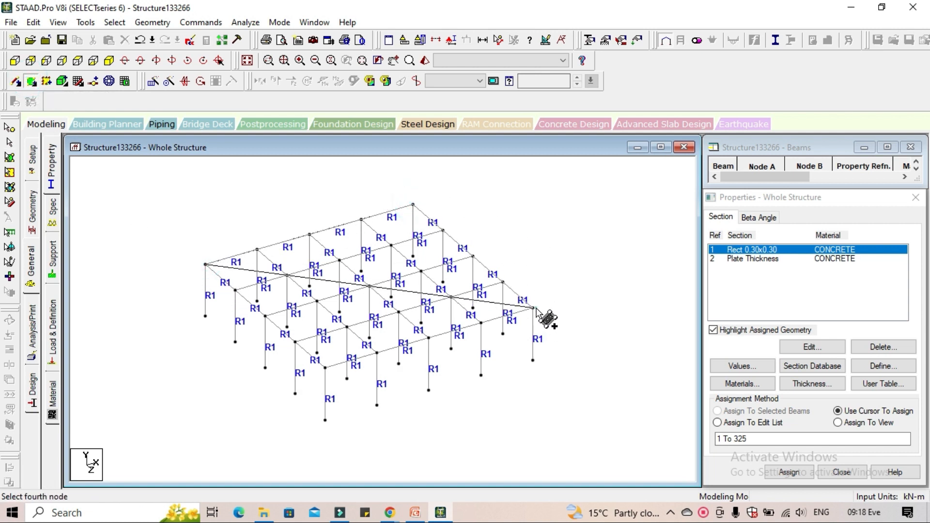
{"action": "left_click", "coordinate": [325, 368]}
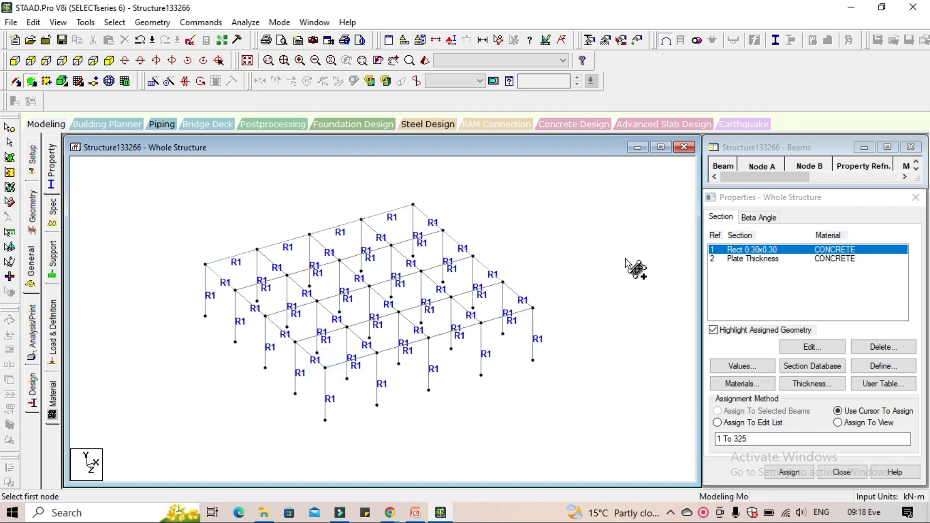
{"action": "left_click", "coordinate": [436, 40]}
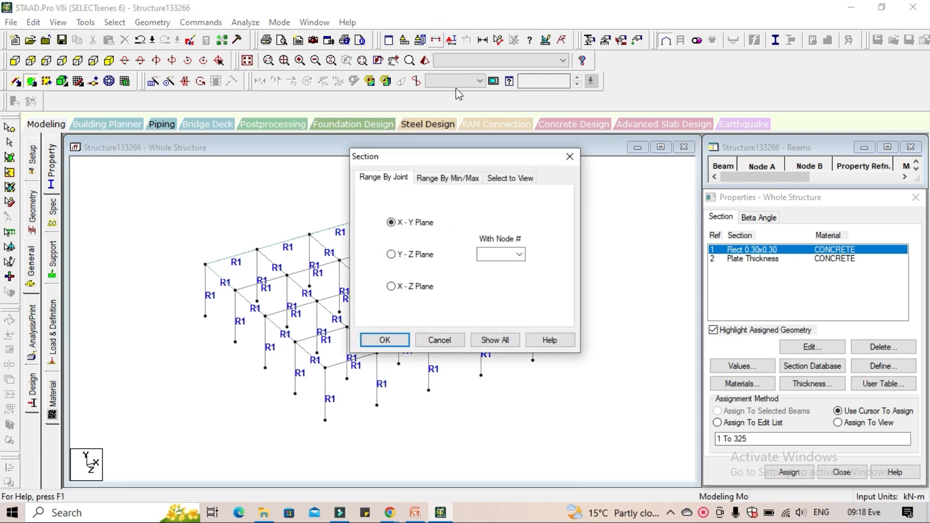
{"action": "left_click", "coordinate": [511, 178]}
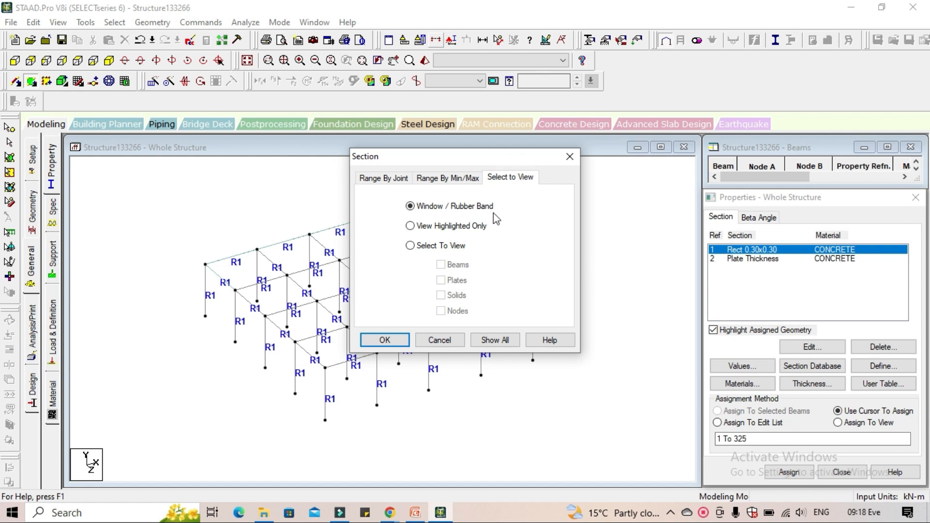
{"action": "left_click", "coordinate": [570, 156]}
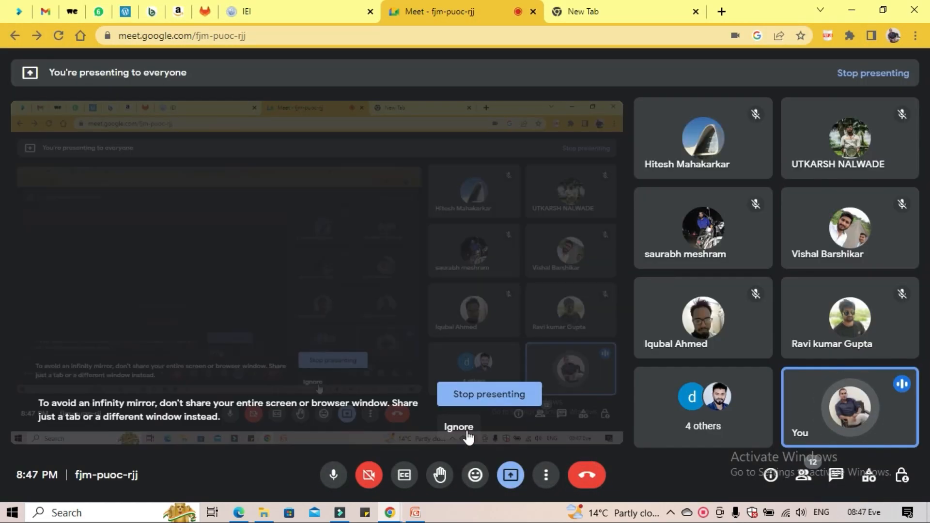
Ignore the Google Meet infinity mirror warning and switch to the STAAD Pro Workflow slide in PowerPoint
{"action": "left_click", "coordinate": [458, 427]}
{"action": "left_click", "coordinate": [415, 513]}
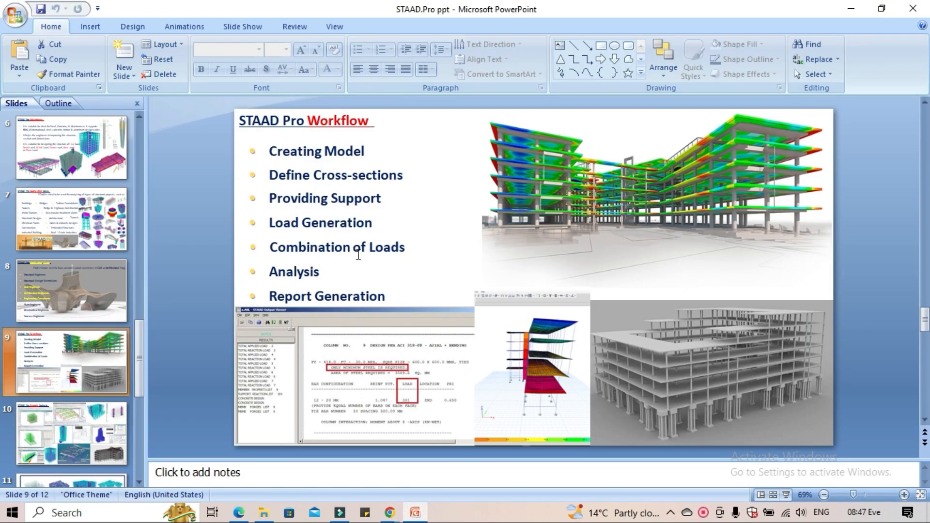
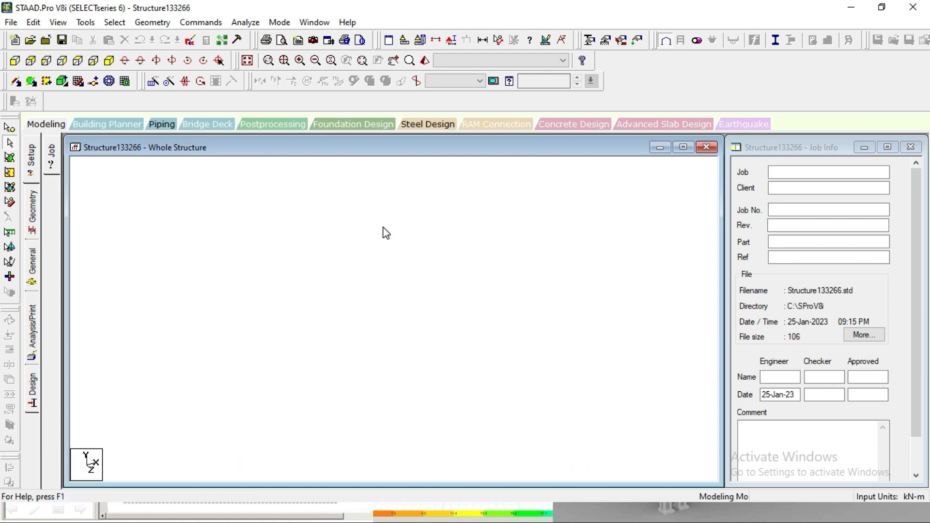
Create a new Space structure model with the file name Structure122333665, starting with the Add Beam option
{"action": "left_click", "coordinate": [10, 23]}
{"action": "left_click", "coordinate": [20, 36]}
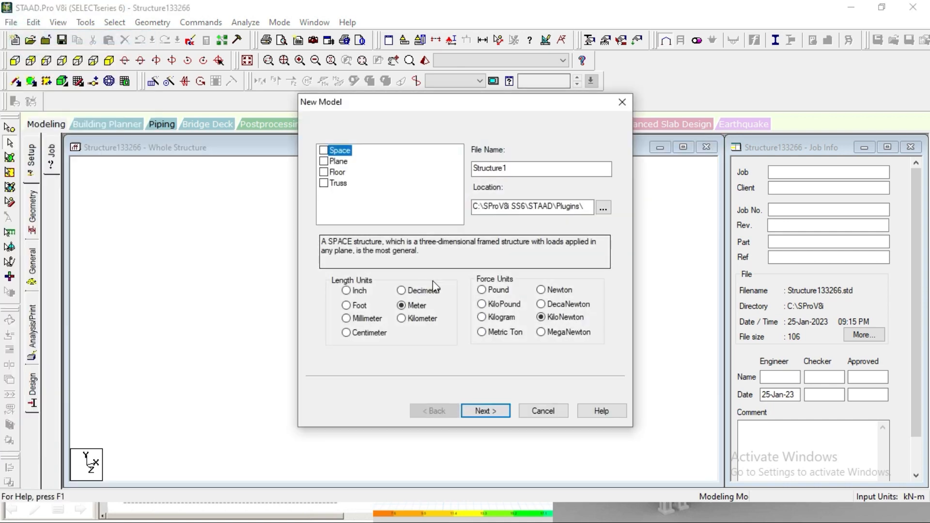
{"action": "left_click", "coordinate": [324, 150]}
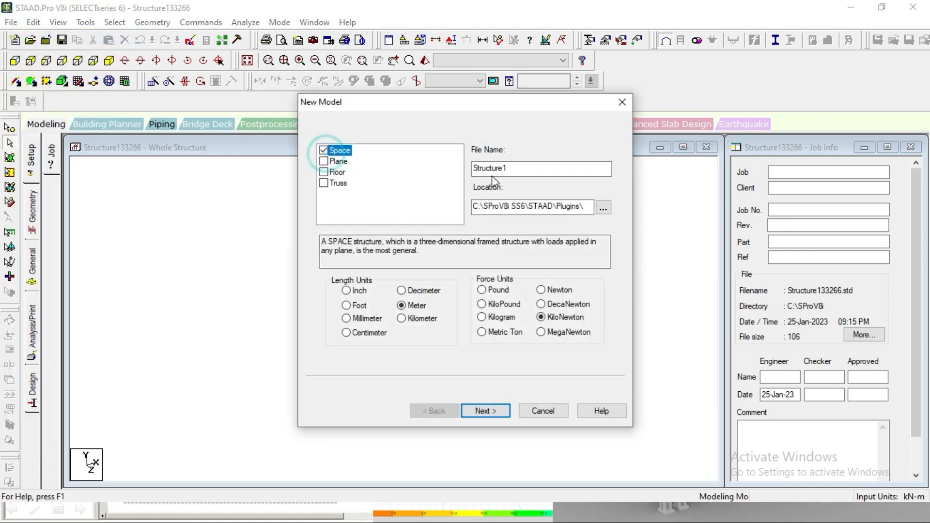
{"action": "double_click", "coordinate": [523, 172]}
{"action": "left_click", "coordinate": [535, 172]}
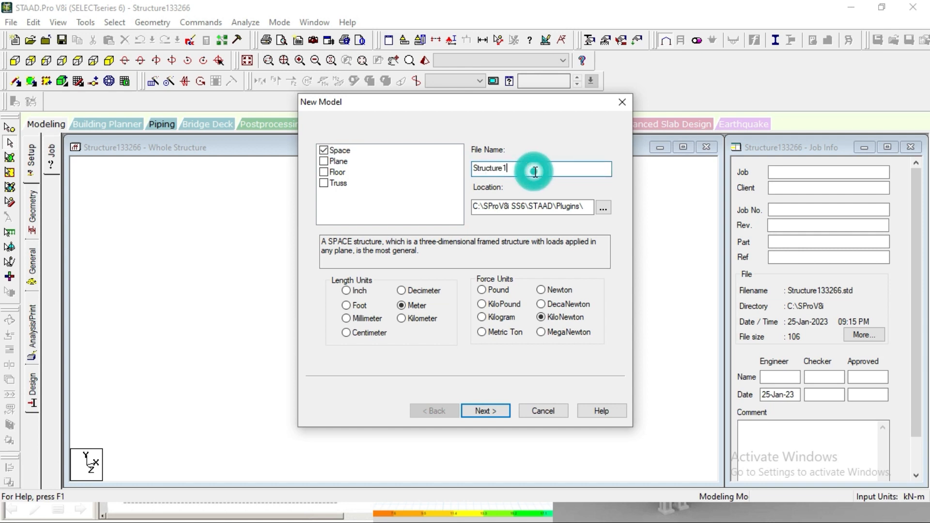
{"action": "type", "text": "22333665"}
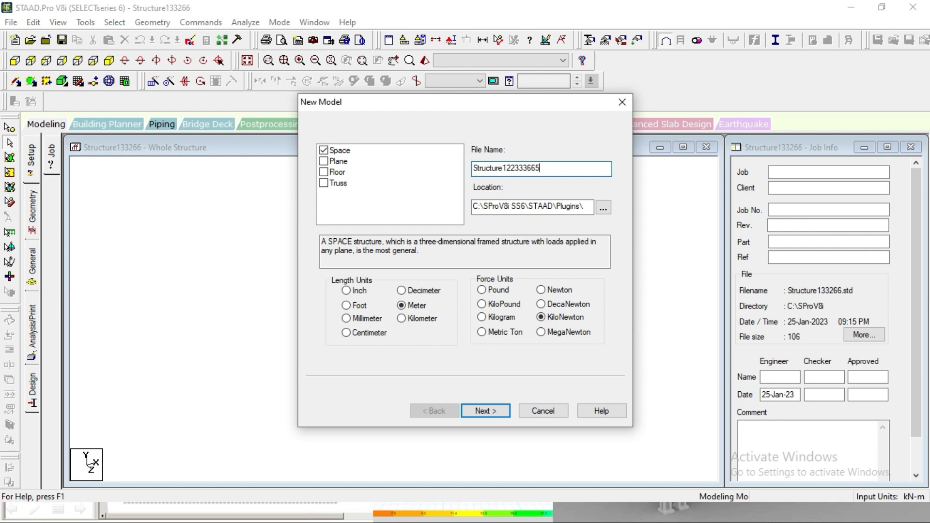
{"action": "left_click", "coordinate": [486, 412]}
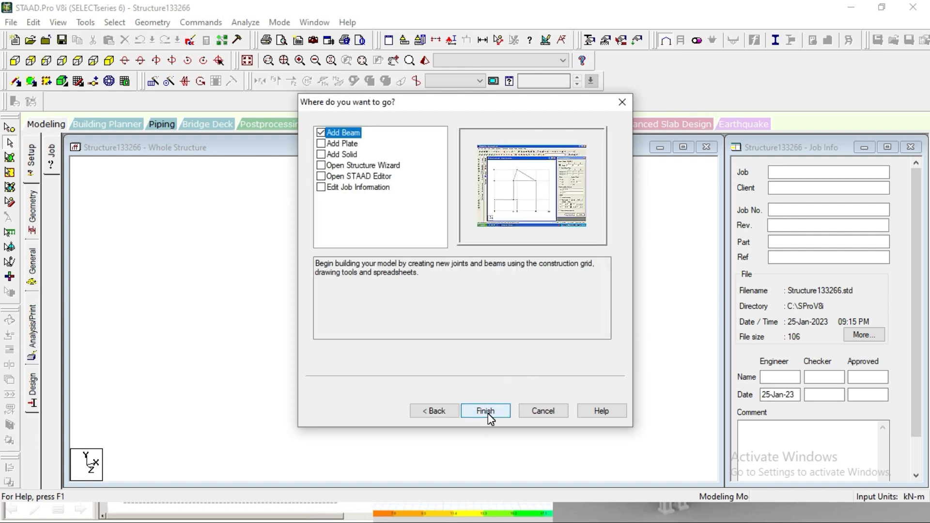
{"action": "left_click", "coordinate": [485, 412]}
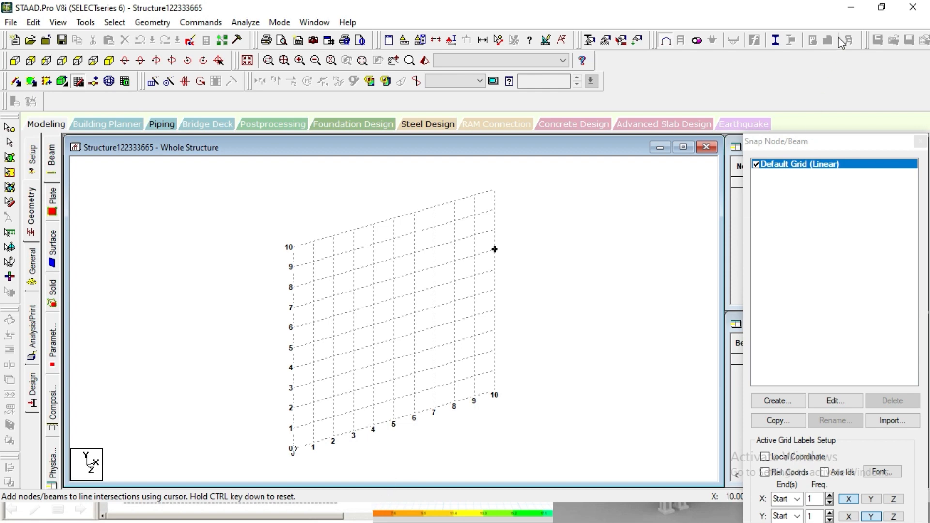
Switch to the STAAD Pro Workflow slide, end the PowerPoint slide show, and return to STAAD.Pro
{"action": "left_click", "coordinate": [851, 8]}
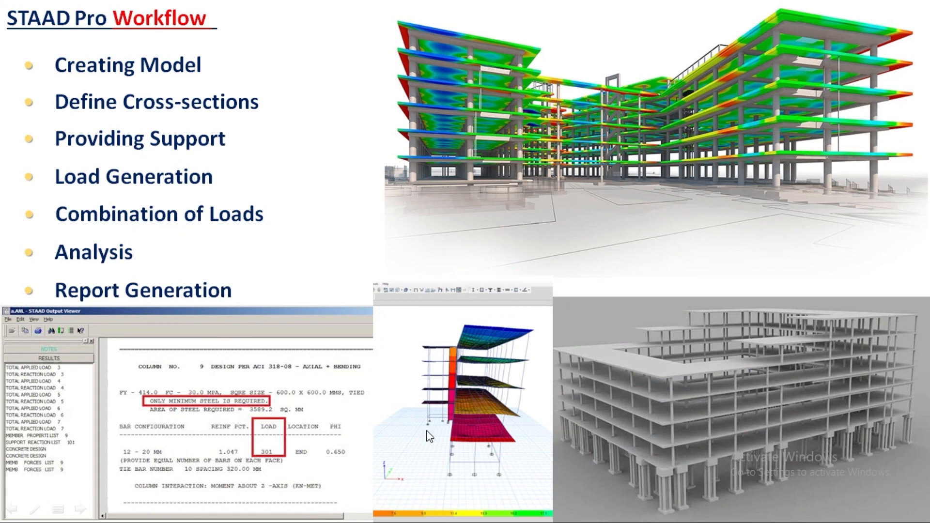
{"action": "left_click", "coordinate": [454, 391]}
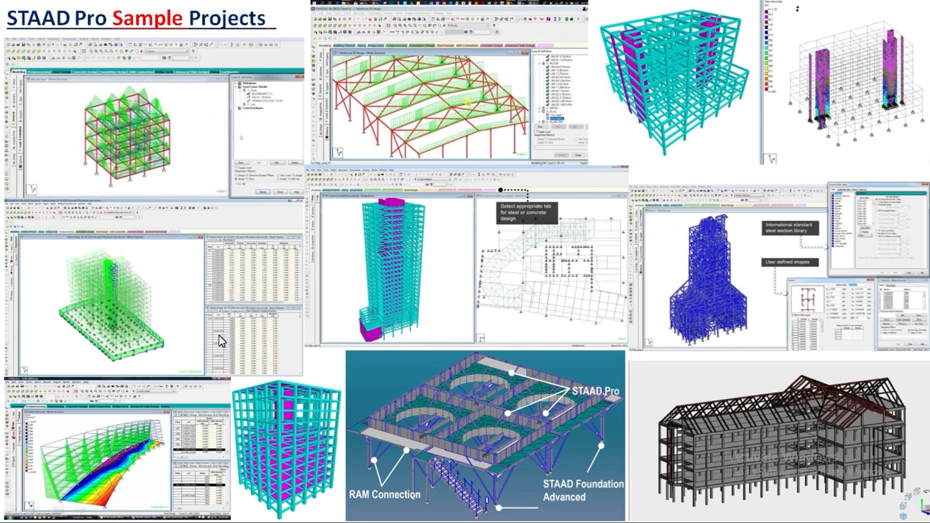
{"action": "key", "text": "Left"}
{"action": "key", "text": "Escape"}
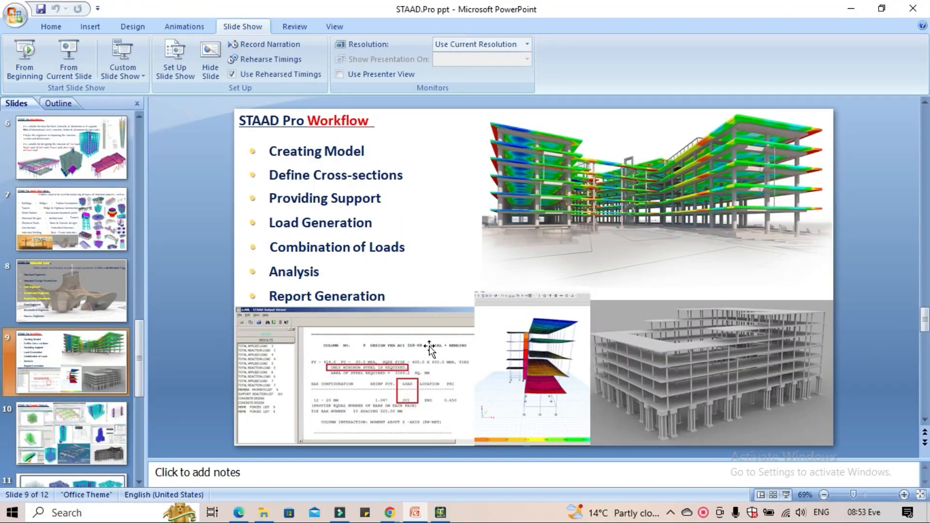
{"action": "left_click", "coordinate": [440, 511]}
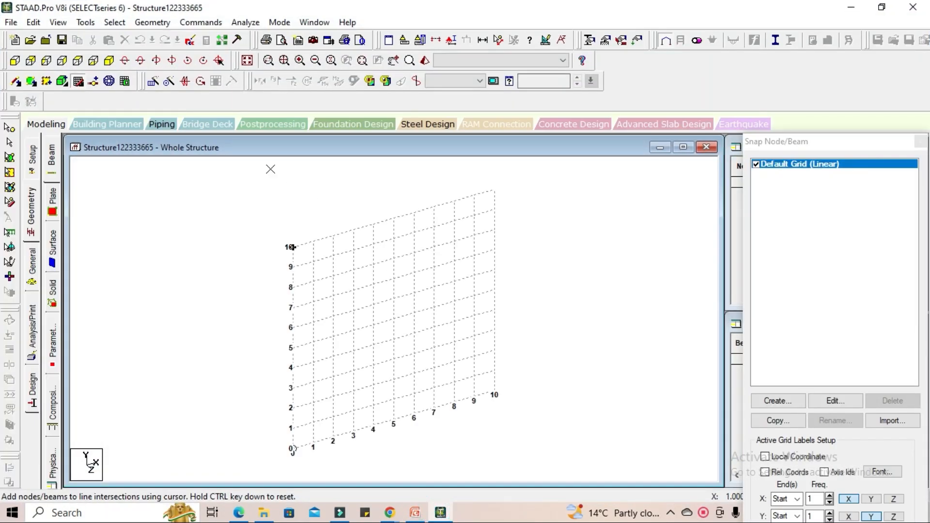
Run the Structure Wizard and generate a Bay Frame prototype from the Frame Models
{"action": "left_click", "coordinate": [153, 23]}
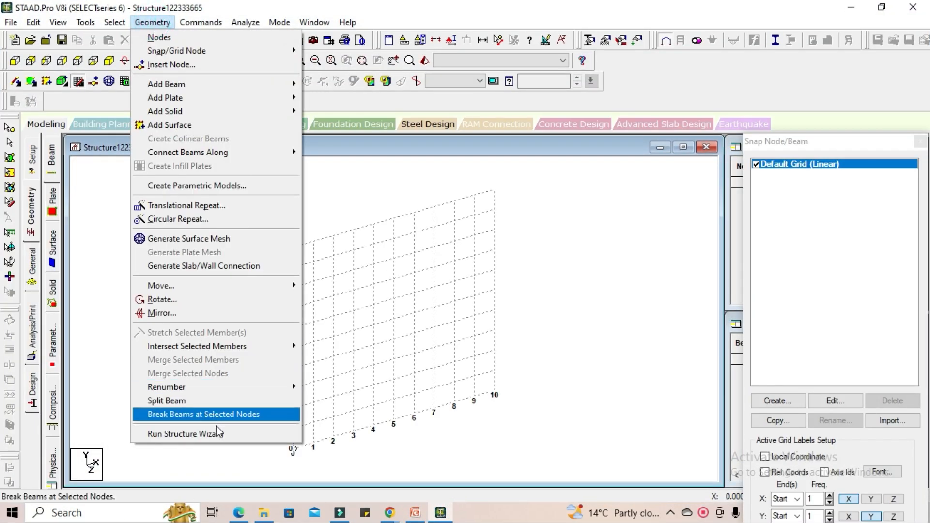
{"action": "left_click", "coordinate": [203, 434]}
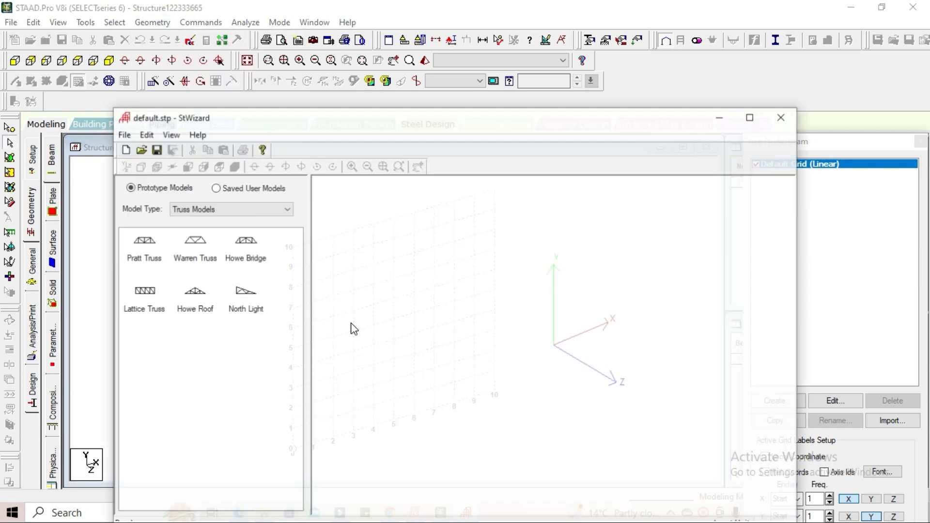
{"action": "left_click", "coordinate": [214, 208]}
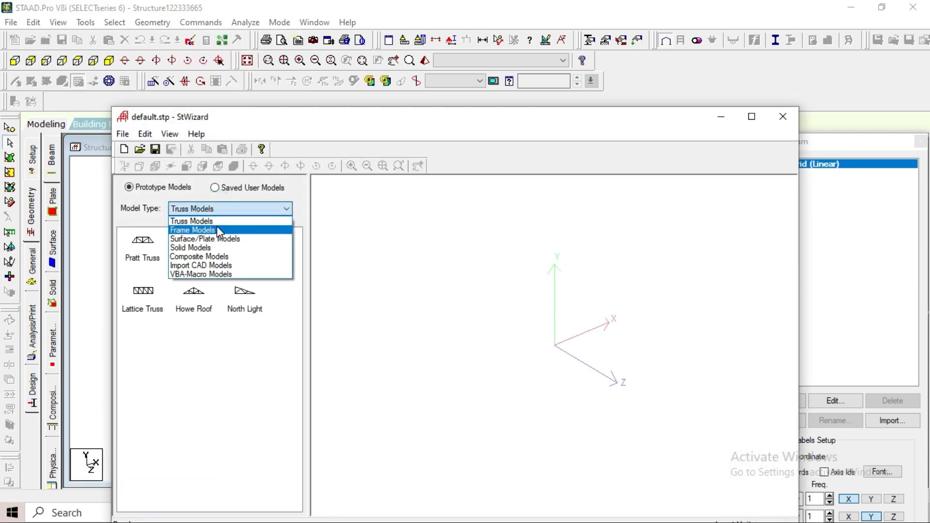
{"action": "left_click", "coordinate": [218, 228]}
{"action": "left_click_drag", "start_coordinate": [134, 244], "coordinate": [437, 307]}
{"action": "left_click", "coordinate": [520, 299]}
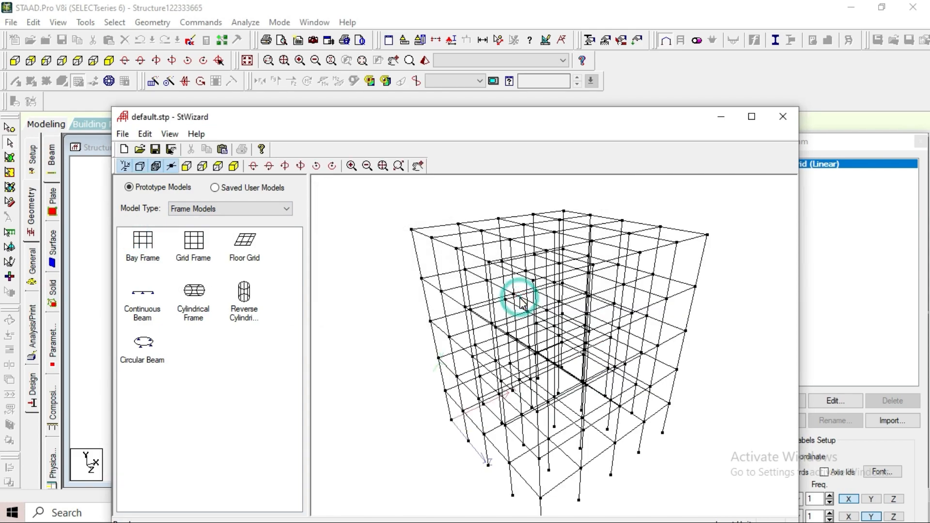
{"action": "left_click_drag", "start_coordinate": [606, 298], "coordinate": [642, 316]}
Transfer the bay frame prototype into the STAAD.Pro model at an X, Y, Z offset of 0, 0, 0 m
{"action": "left_click", "coordinate": [783, 116]}
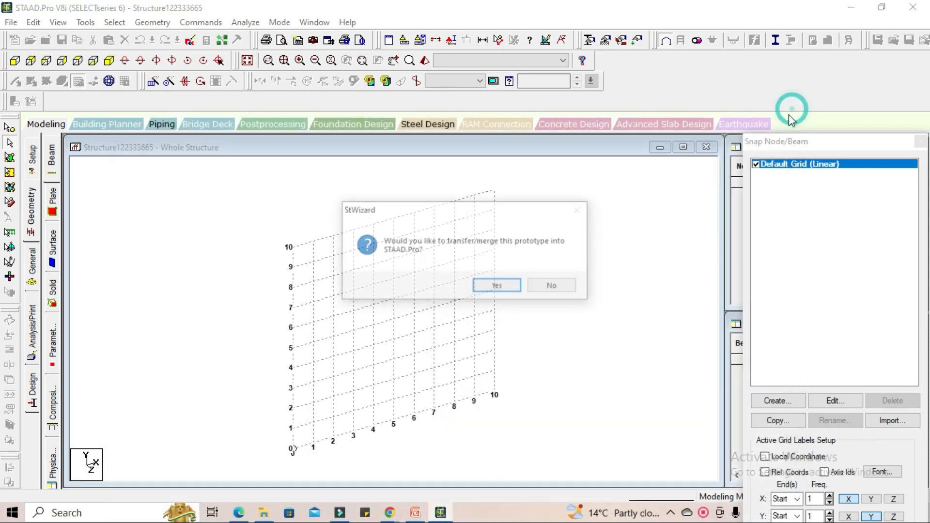
{"action": "left_click", "coordinate": [515, 291]}
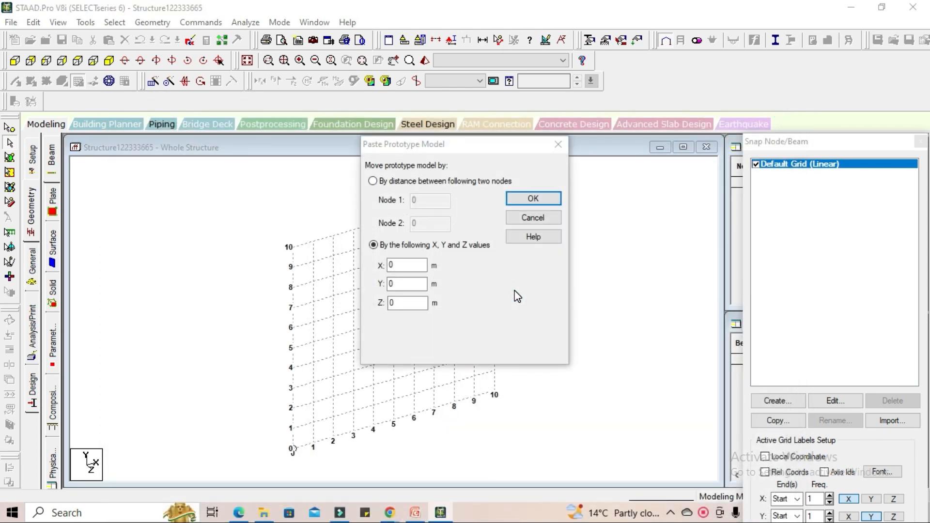
{"action": "left_click", "coordinate": [532, 199]}
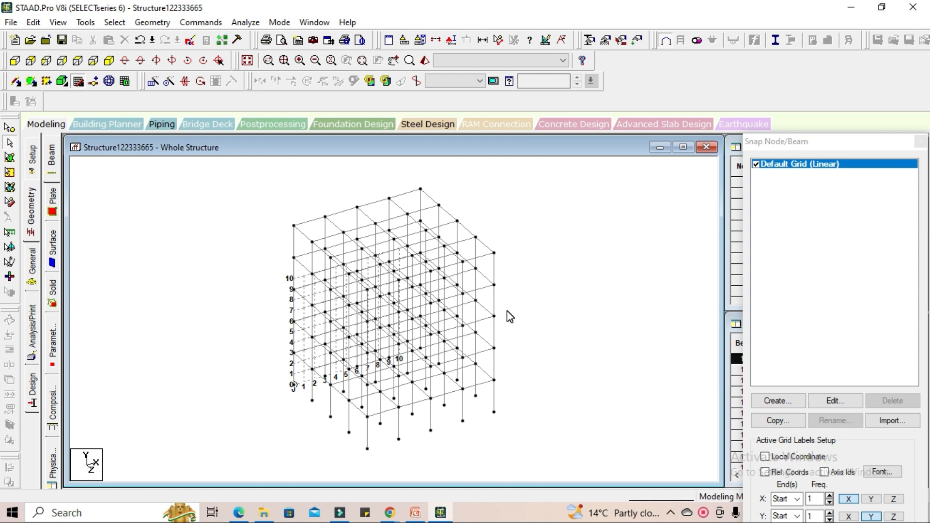
Switch to the Google Meet call in Chrome, admit the waiting participant, and return to STAAD.Pro
{"action": "left_click", "coordinate": [140, 23]}
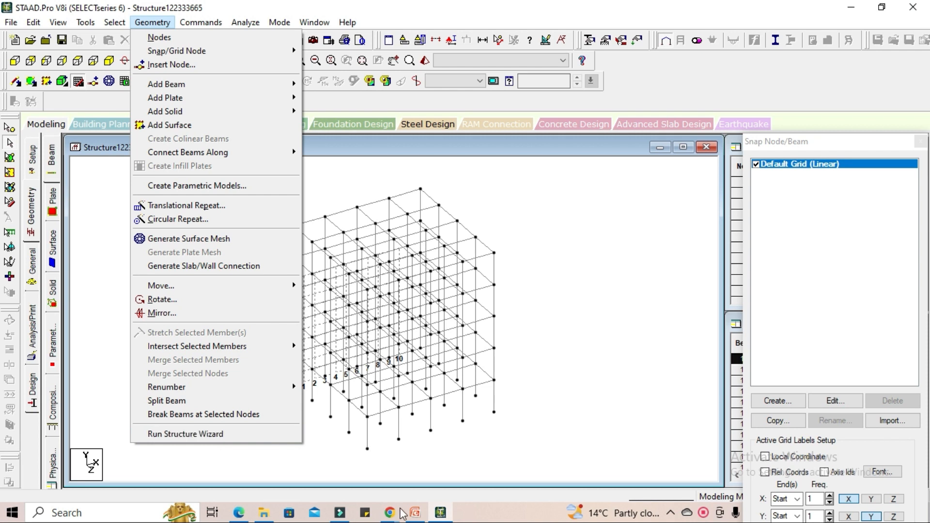
{"action": "mouse_move", "coordinate": [390, 512]}
{"action": "left_click", "coordinate": [347, 459]}
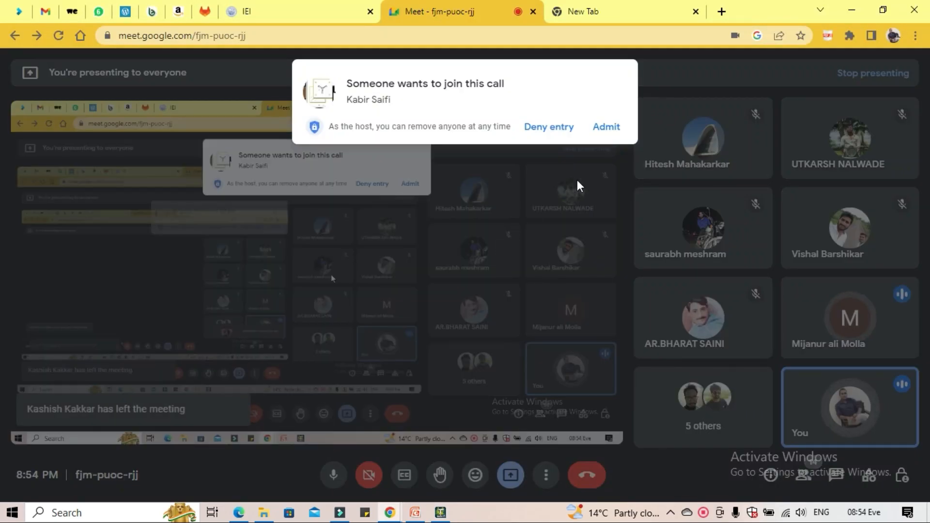
{"action": "left_click", "coordinate": [601, 129]}
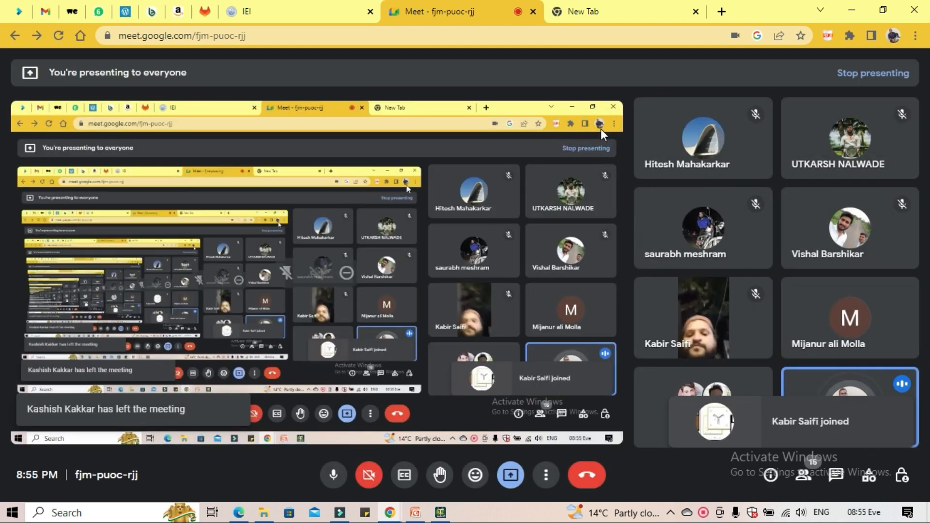
{"action": "left_click", "coordinate": [858, 9]}
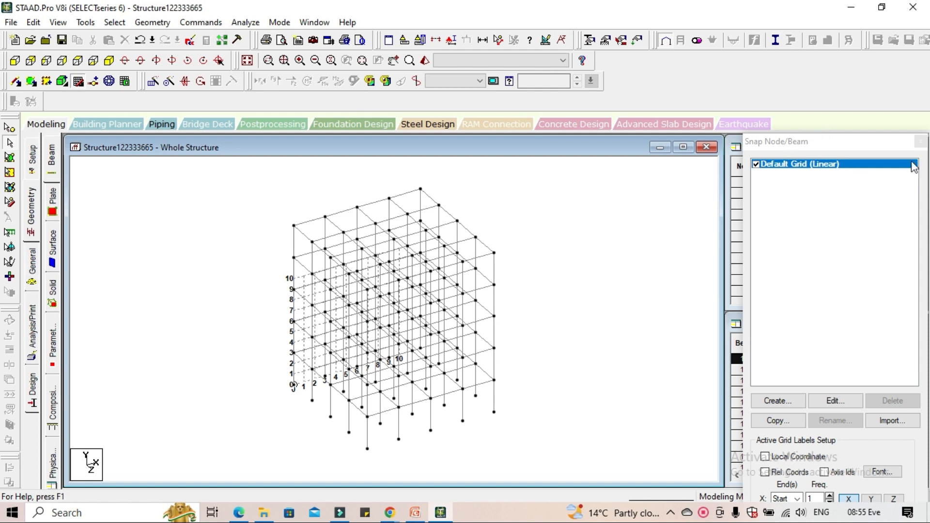
Close the Snap Node/Beam grid and start defining a rectangular concrete section in the general member properties
{"action": "left_click", "coordinate": [919, 141]}
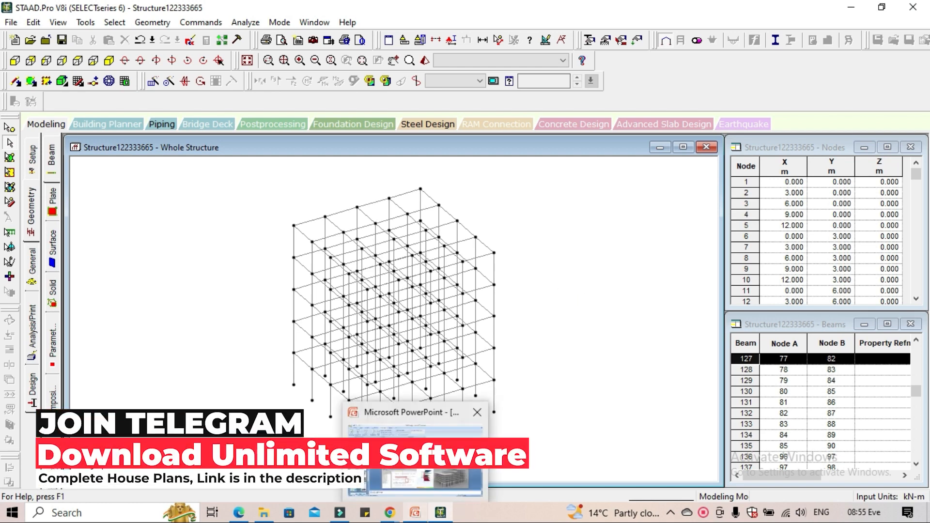
{"action": "left_click", "coordinate": [414, 458]}
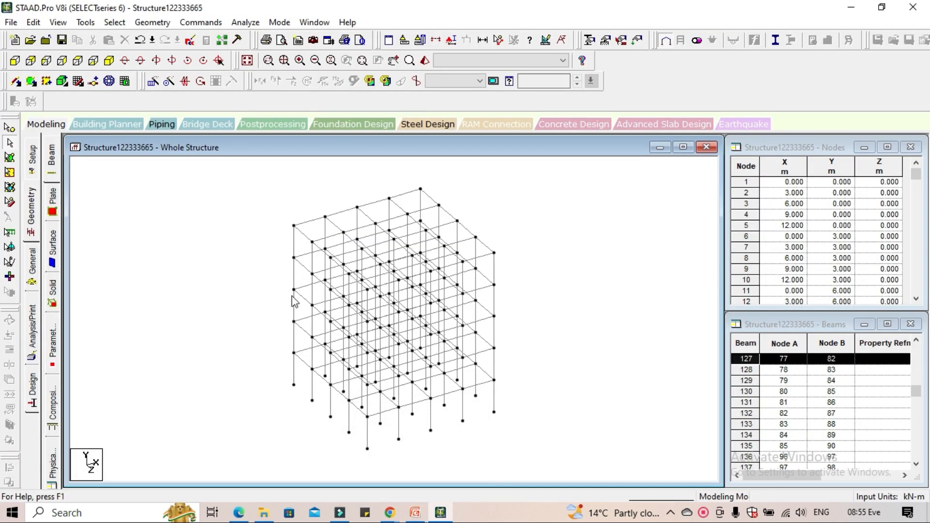
{"action": "left_click", "coordinate": [33, 282]}
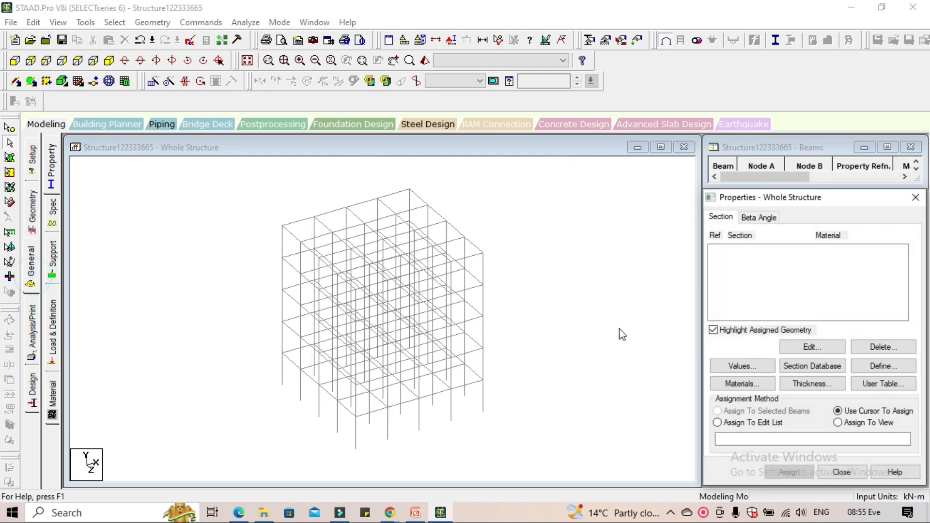
{"action": "left_click", "coordinate": [914, 369]}
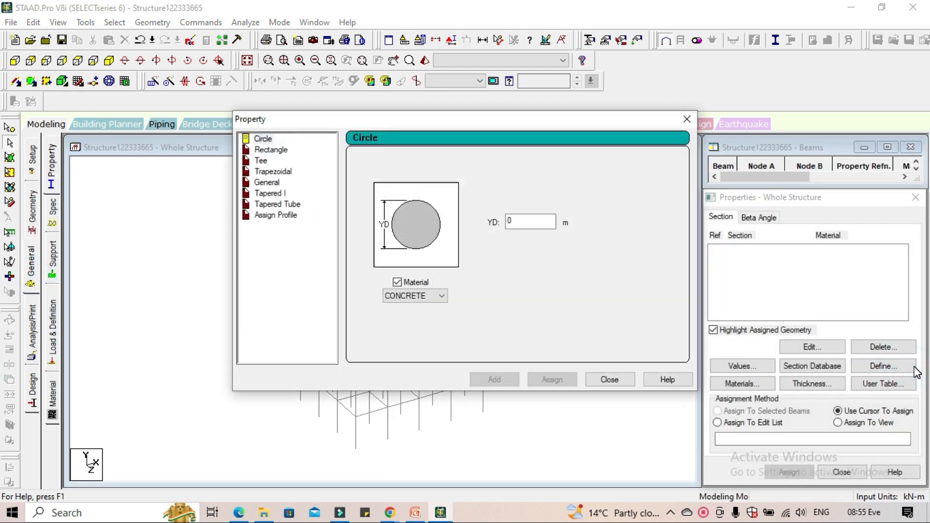
{"action": "left_click", "coordinate": [266, 151]}
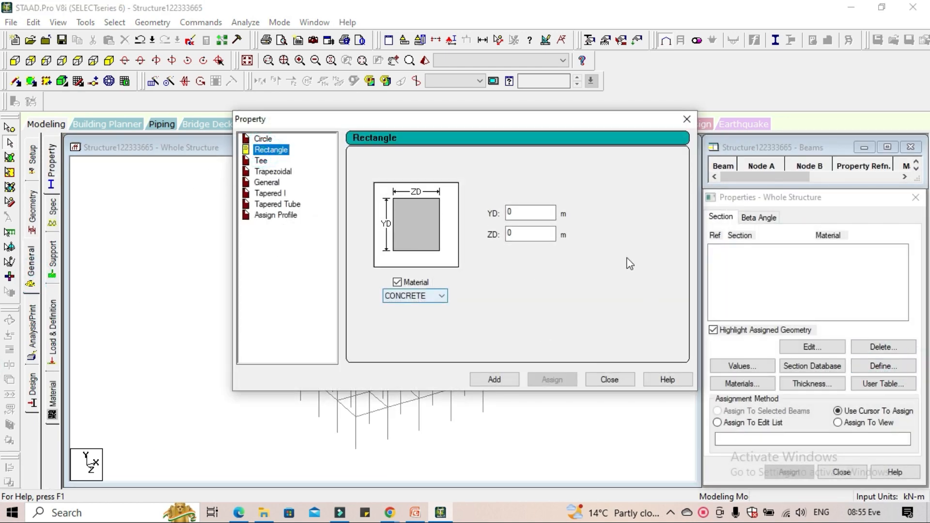
Set the rectangular section's YD and ZD to 0.38 m in concrete, add it to the section list, and close the definition
{"action": "double_click", "coordinate": [540, 211]}
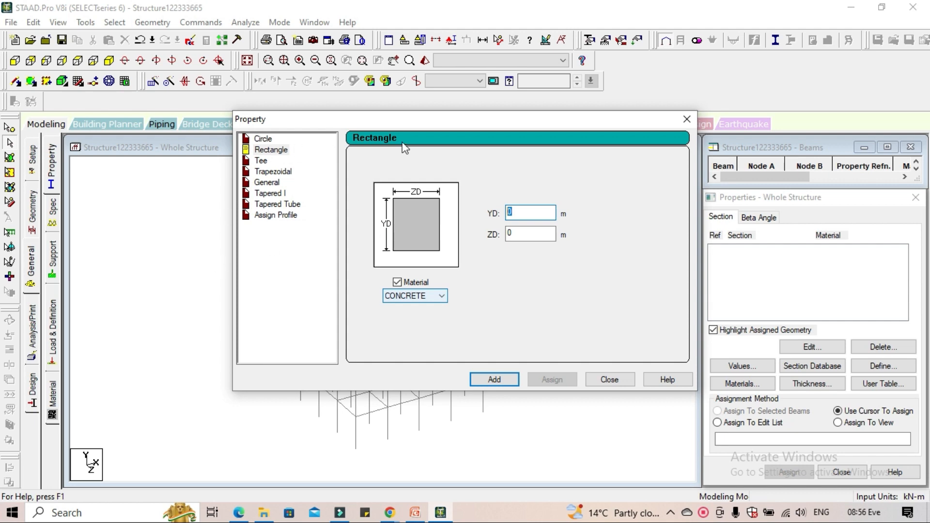
{"action": "left_click_drag", "start_coordinate": [469, 121], "coordinate": [690, 239]}
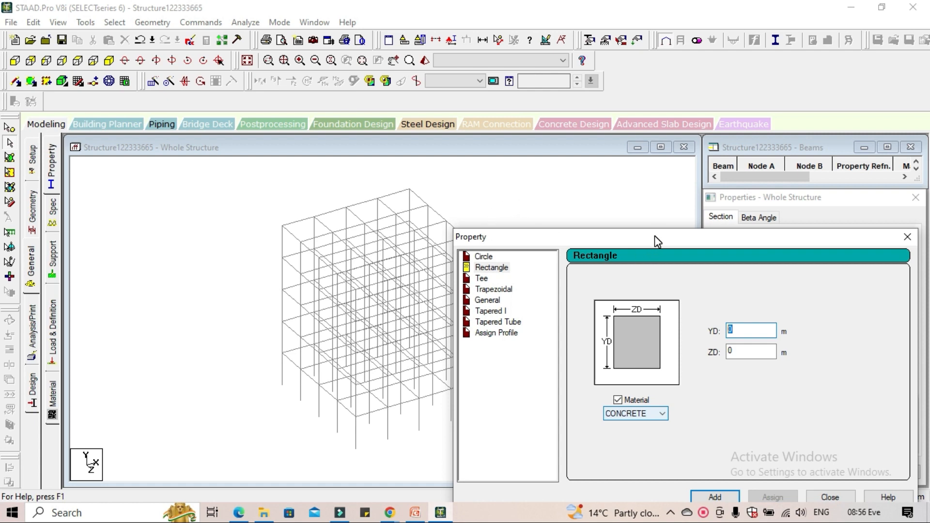
{"action": "left_click_drag", "start_coordinate": [655, 236], "coordinate": [381, 138]}
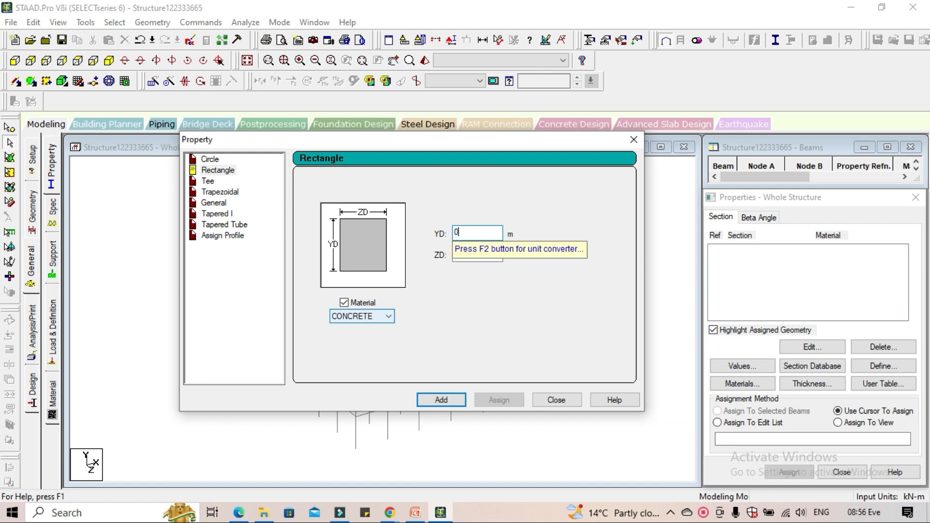
{"action": "left_click", "coordinate": [470, 253]}
{"action": "type", "text": "0"}
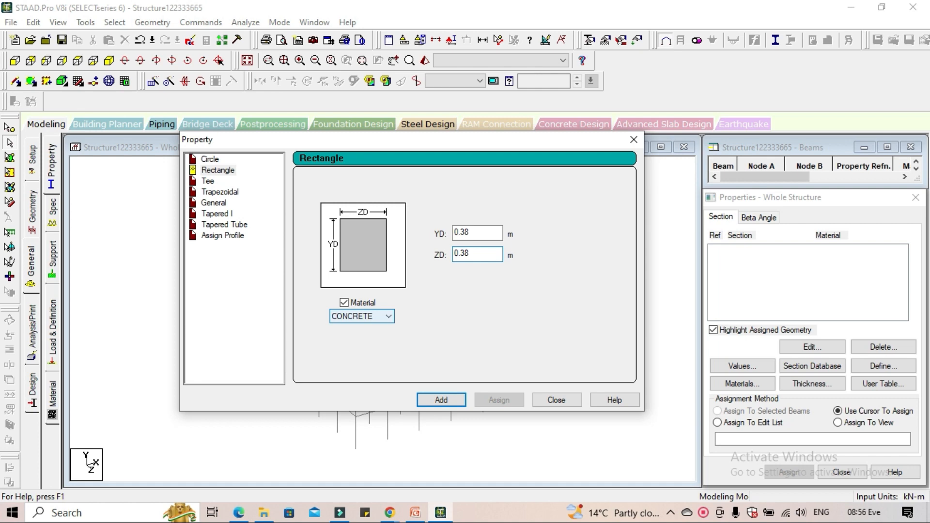
{"action": "left_click", "coordinate": [449, 399]}
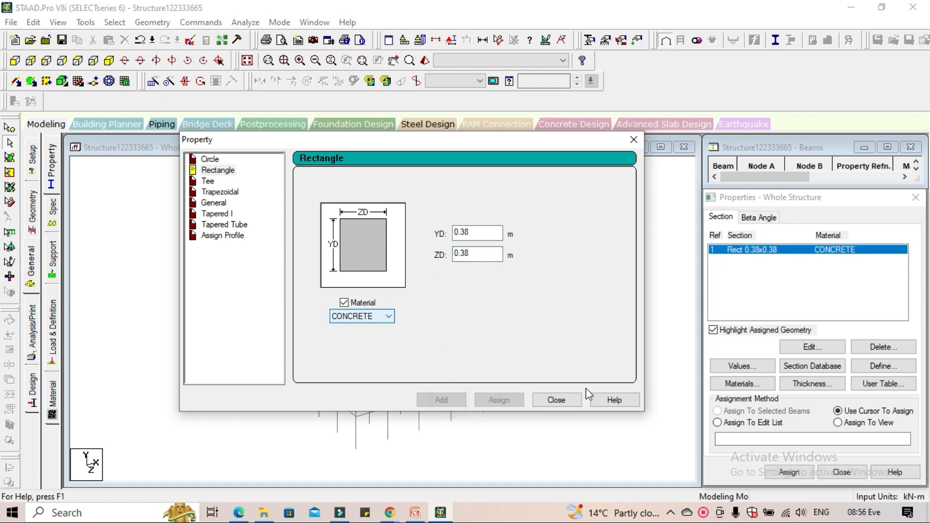
{"action": "left_click", "coordinate": [565, 399]}
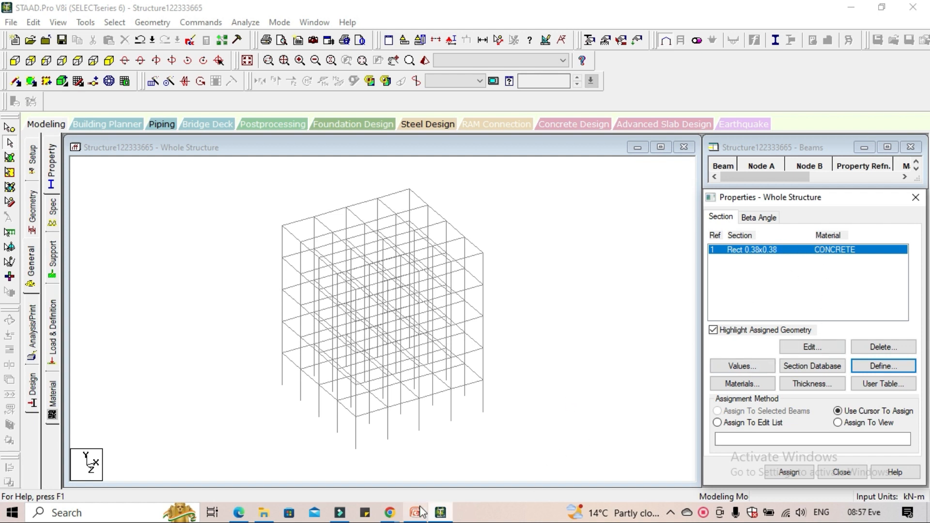
Select all beams parallel to X, Y and Z and assign the Rect 0.38x0.38 concrete section to the selection
{"action": "mouse_move", "coordinate": [418, 517]}
{"action": "mouse_move", "coordinate": [416, 460]}
{"action": "left_click", "coordinate": [114, 23]}
{"action": "mouse_move", "coordinate": [192, 265]}
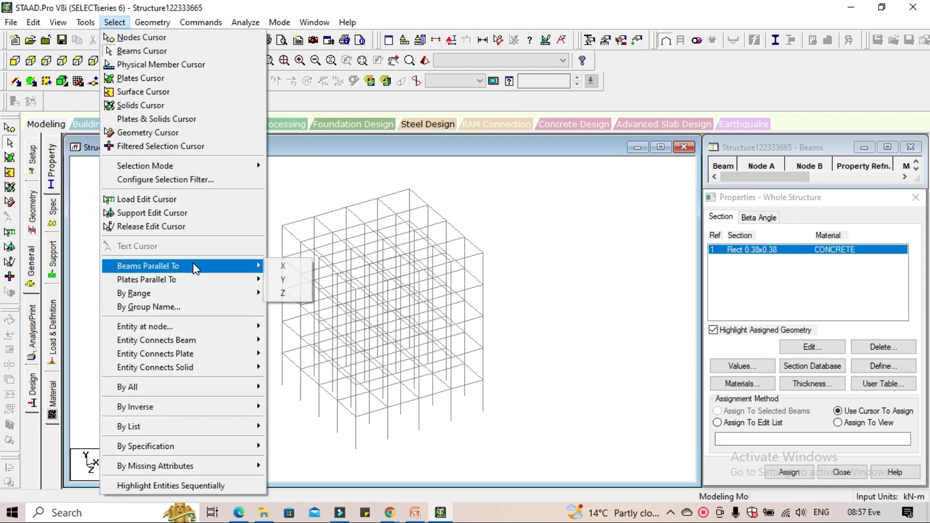
{"action": "left_click", "coordinate": [290, 266]}
{"action": "left_click", "coordinate": [115, 23]}
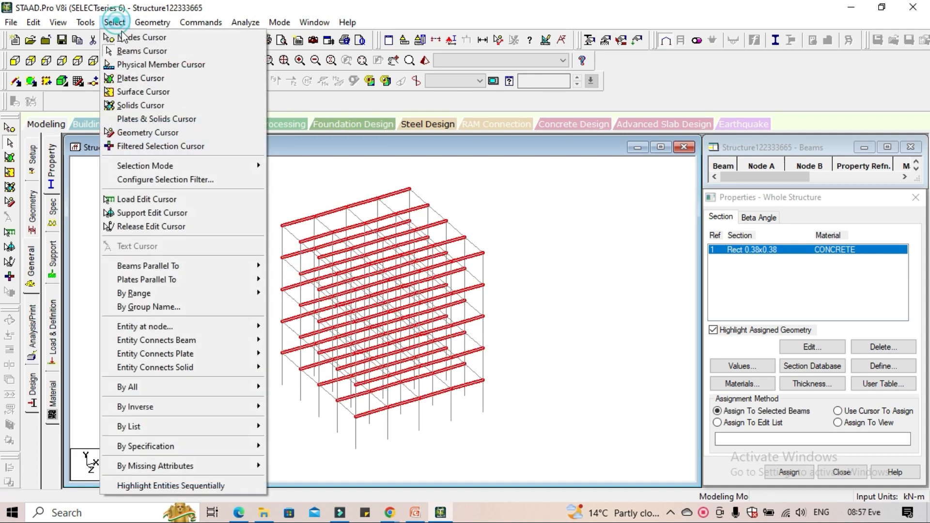
{"action": "mouse_move", "coordinate": [199, 266]}
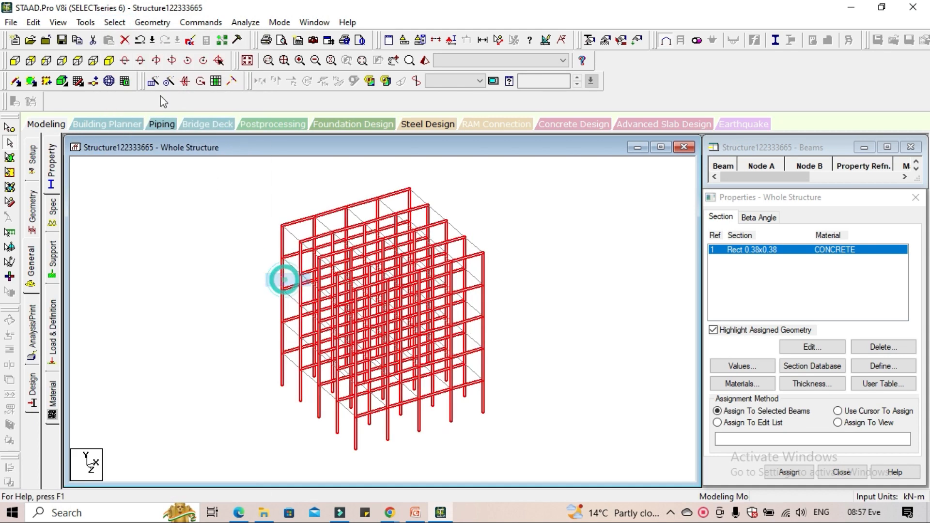
{"action": "left_click", "coordinate": [285, 279]}
{"action": "left_click", "coordinate": [111, 23]}
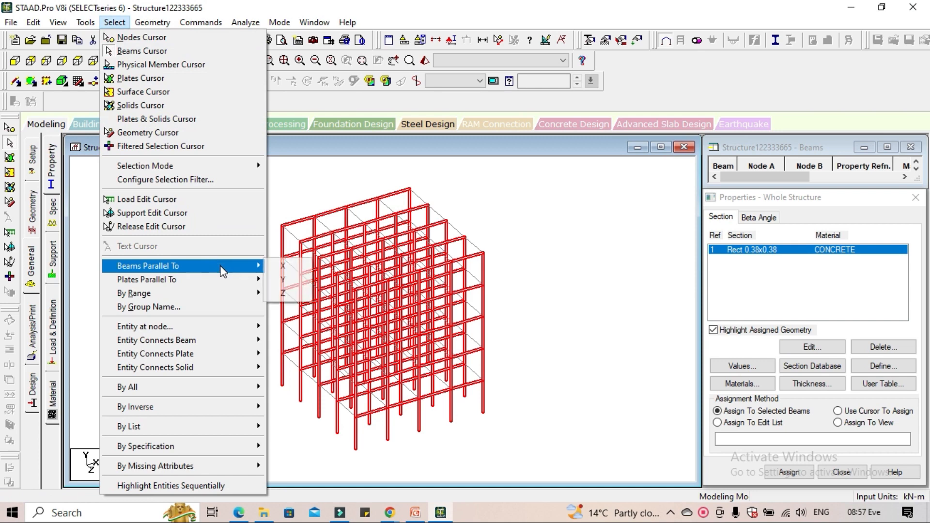
{"action": "left_click", "coordinate": [285, 293]}
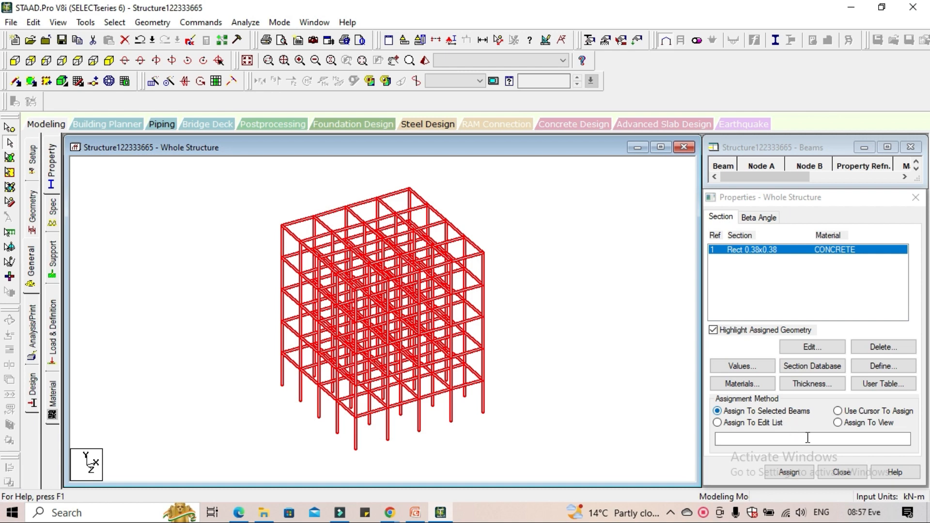
{"action": "left_click", "coordinate": [790, 472]}
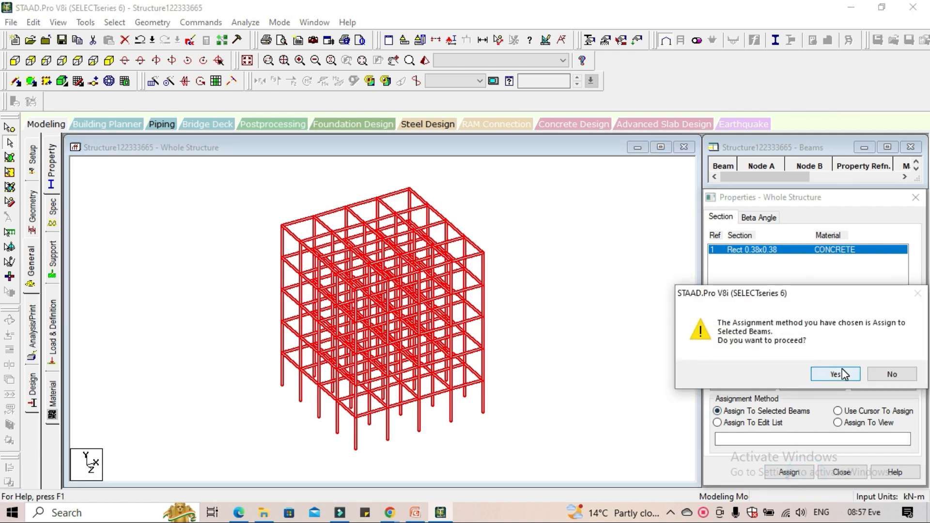
{"action": "left_click", "coordinate": [841, 374]}
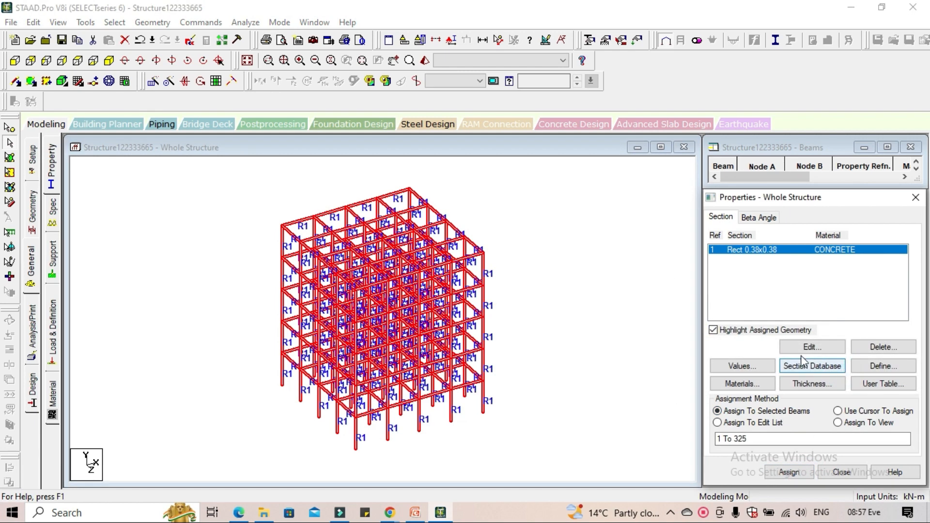
Inspect the frame's assigned sections in the 3D rendered view, close the rendering, and clear the beam selection
{"action": "left_click", "coordinate": [420, 61]}
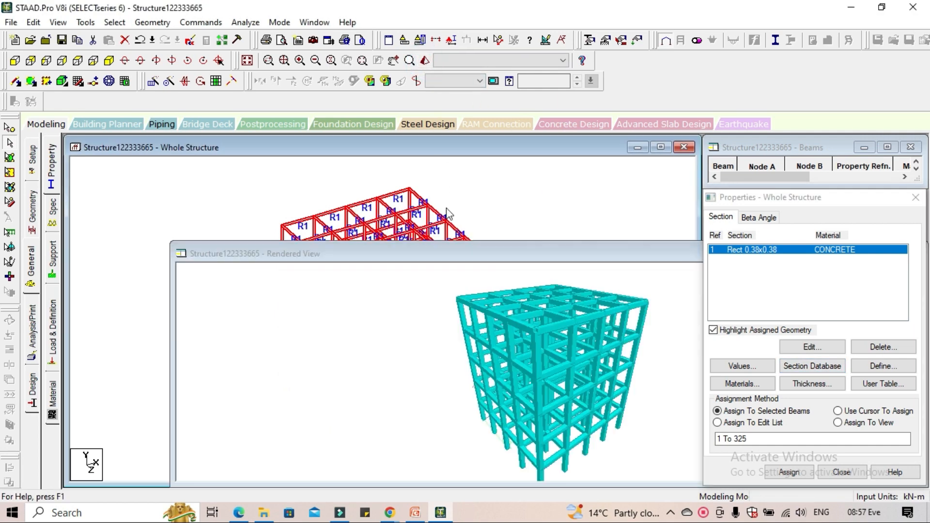
{"action": "left_click_drag", "start_coordinate": [542, 347], "coordinate": [586, 427]}
{"action": "scroll", "coordinate": [568, 414], "scroll_direction": "up", "scroll_amount": 5}
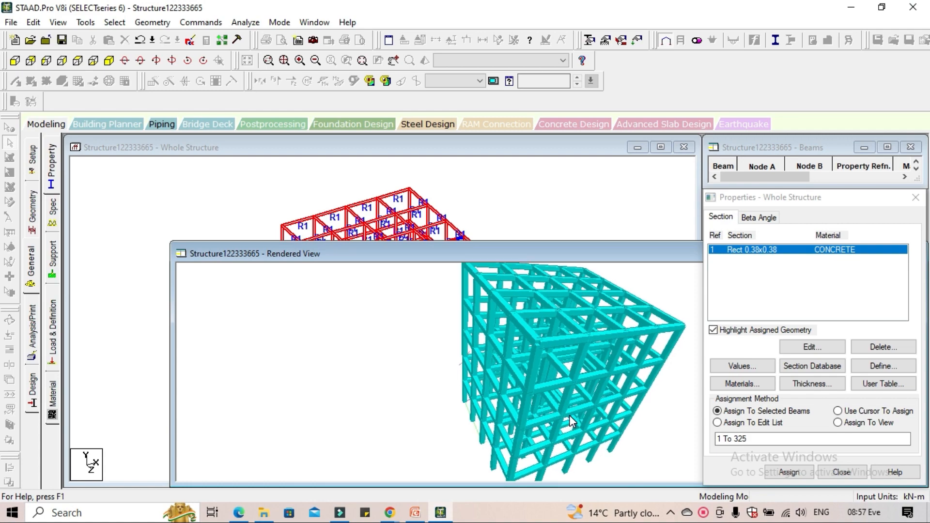
{"action": "scroll", "coordinate": [539, 415], "scroll_direction": "up", "scroll_amount": 5}
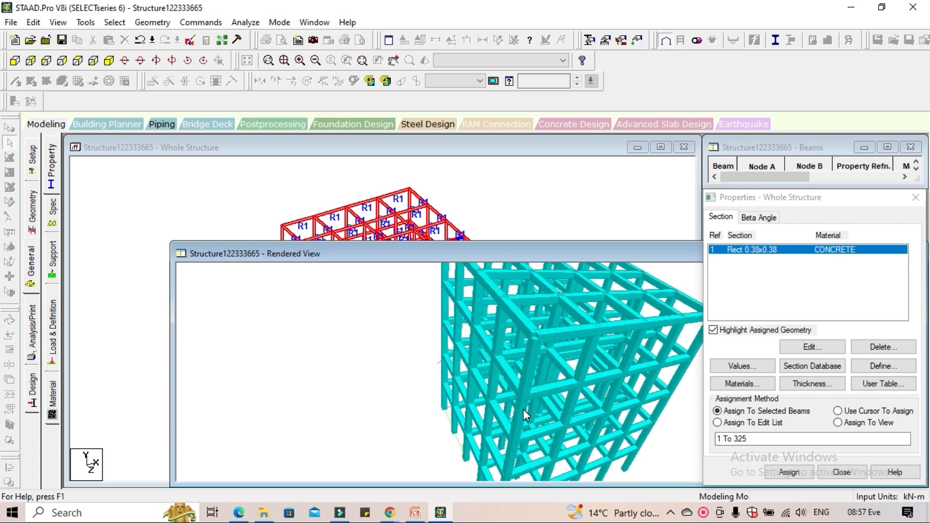
{"action": "left_click_drag", "start_coordinate": [522, 408], "coordinate": [572, 357]}
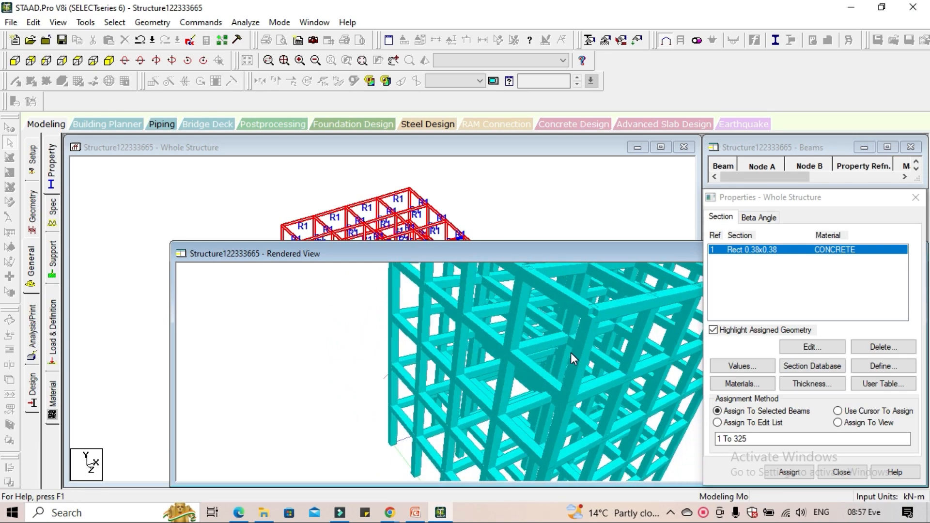
{"action": "left_click_drag", "start_coordinate": [612, 251], "coordinate": [216, 209]}
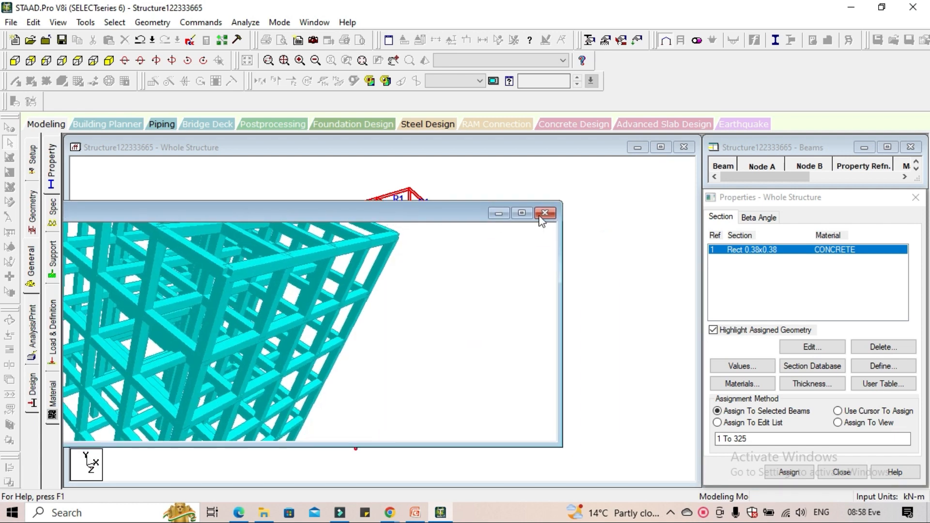
{"action": "left_click", "coordinate": [544, 211]}
{"action": "left_click", "coordinate": [538, 243]}
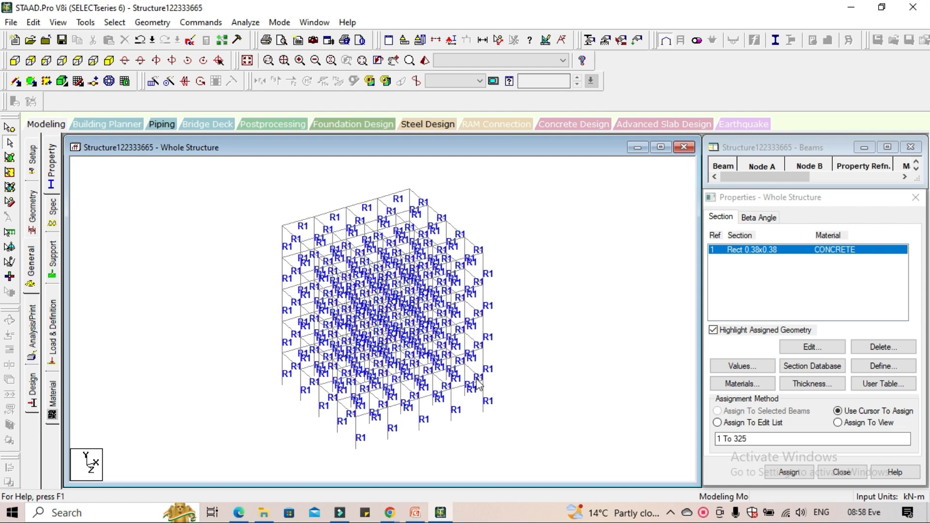
Switch to the Google Meet call in Chrome, admit the waiting participant, and return to STAAD.Pro
{"action": "mouse_move", "coordinate": [390, 514]}
{"action": "left_click", "coordinate": [326, 446]}
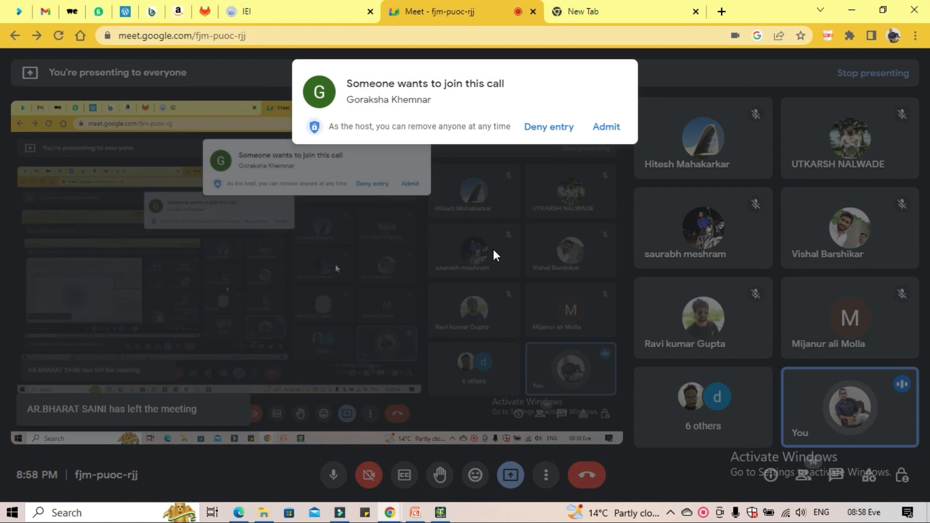
{"action": "left_click", "coordinate": [606, 127]}
{"action": "left_click", "coordinate": [851, 9]}
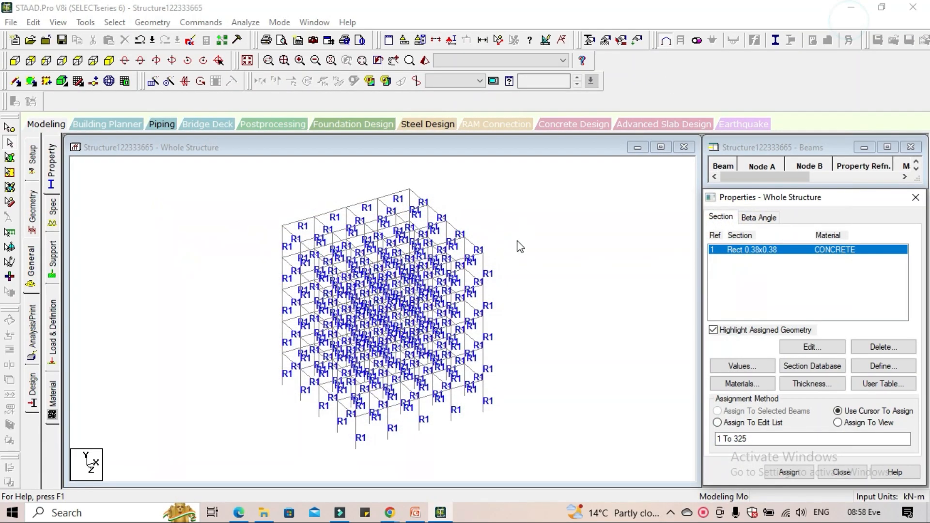
Isolate the lowest storey from the front view using the Window / Rubber Band section option, and show it in isometric view
{"action": "left_click", "coordinate": [15, 60]}
{"action": "scroll", "coordinate": [452, 341], "scroll_direction": "down", "scroll_amount": 1}
{"action": "middle_click_drag", "start_coordinate": [451, 341], "coordinate": [449, 308]}
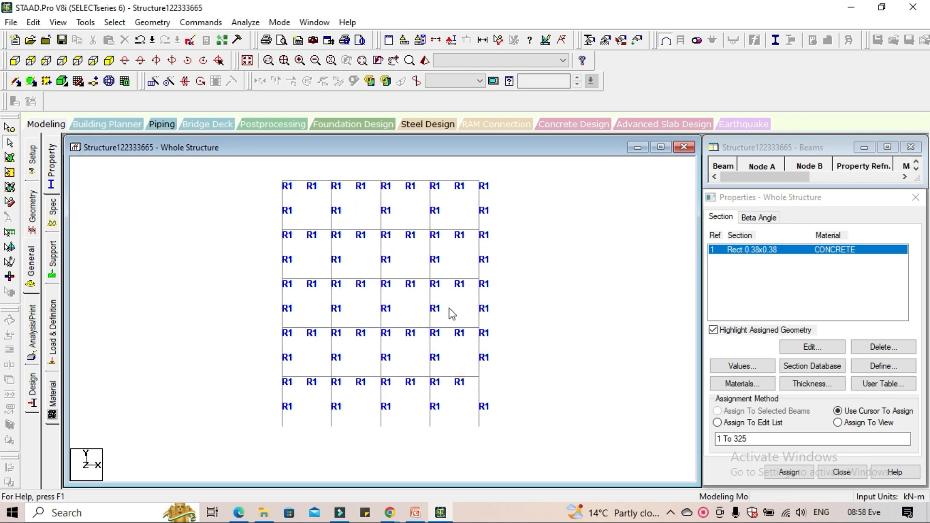
{"action": "left_click", "coordinate": [435, 39]}
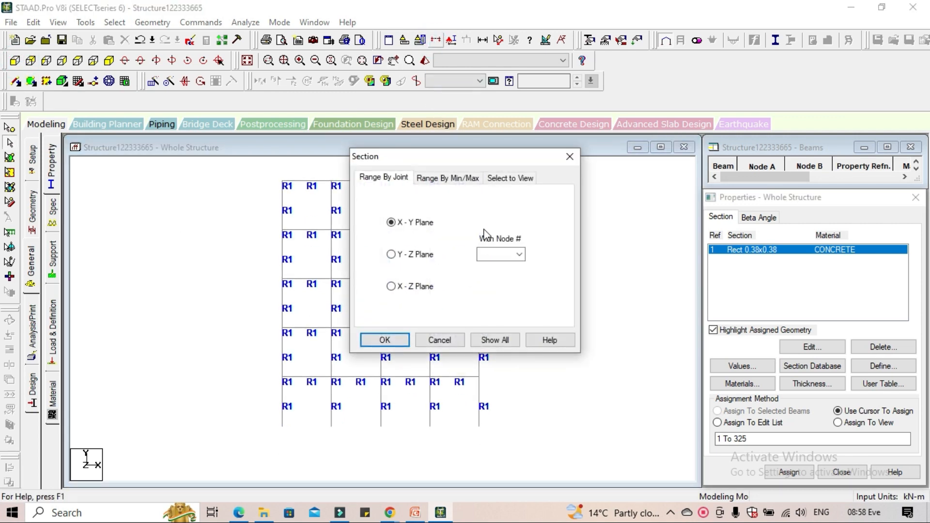
{"action": "left_click", "coordinate": [514, 178]}
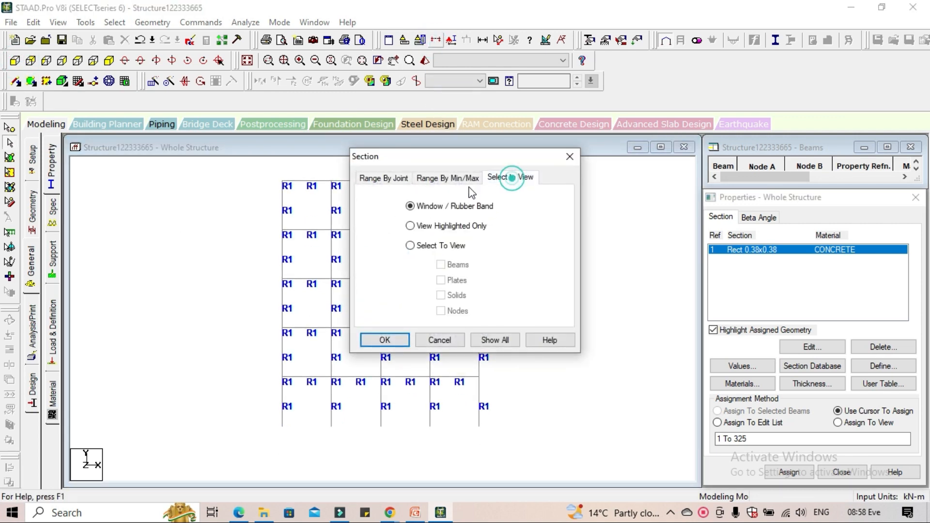
{"action": "left_click", "coordinate": [382, 339]}
{"action": "left_click_drag", "start_coordinate": [245, 368], "coordinate": [525, 439]}
{"action": "left_click", "coordinate": [109, 60]}
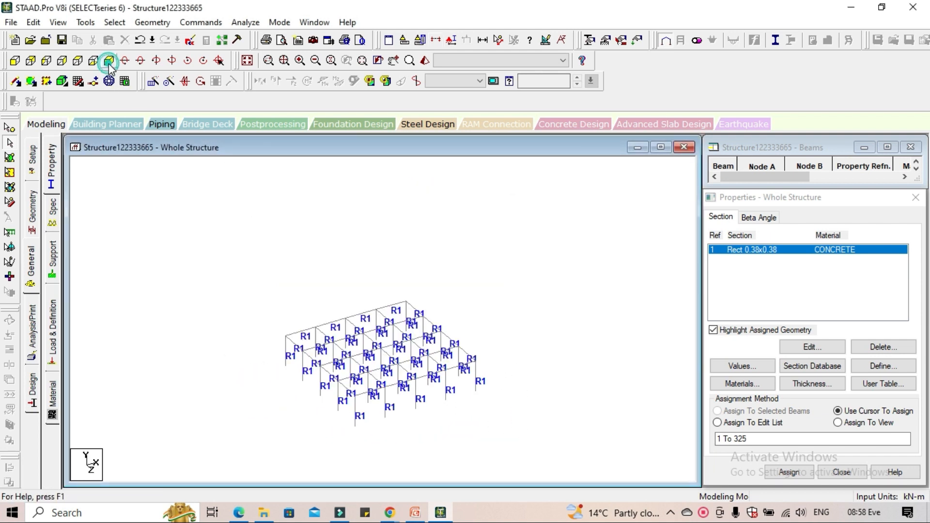
{"action": "scroll", "coordinate": [406, 397], "scroll_direction": "up", "scroll_amount": 1}
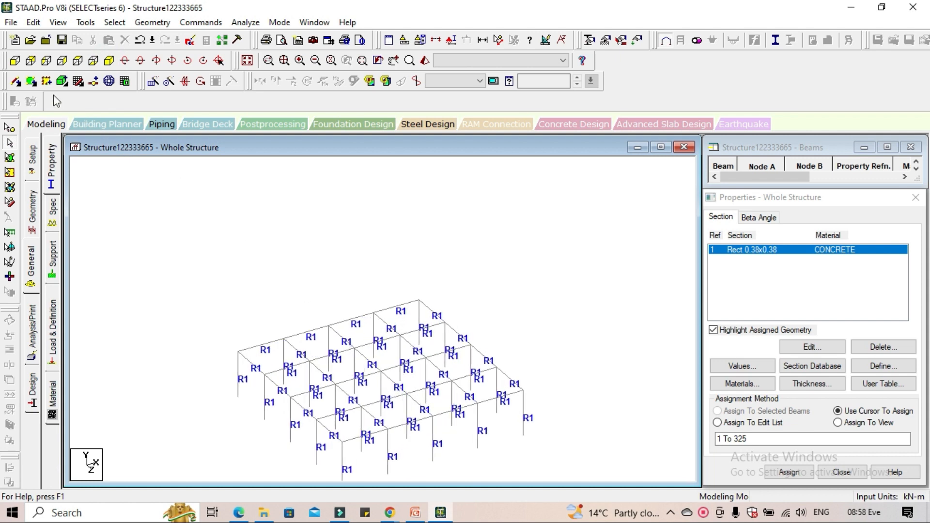
Add a four-node plate through the outer corner nodes of the lowest storey's beam grid and accept the auto-save
{"action": "left_click", "coordinate": [32, 81]}
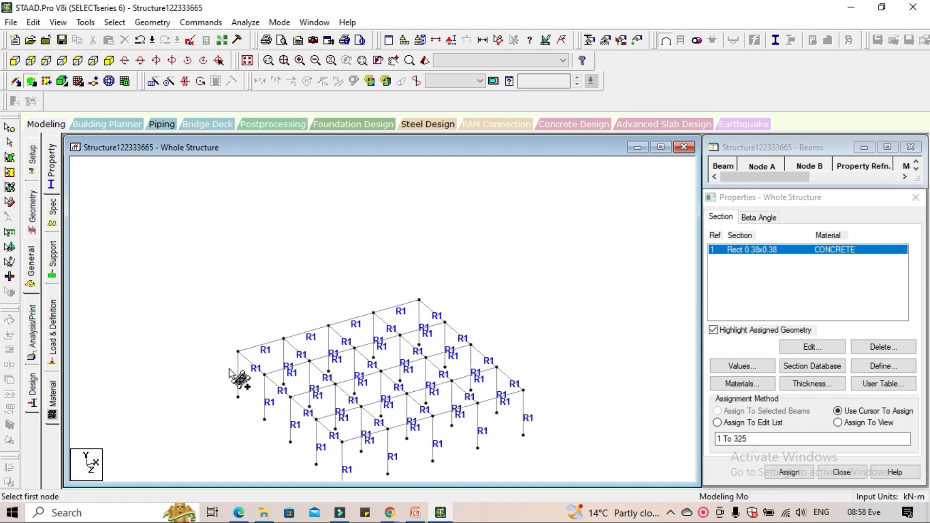
{"action": "left_click", "coordinate": [238, 352]}
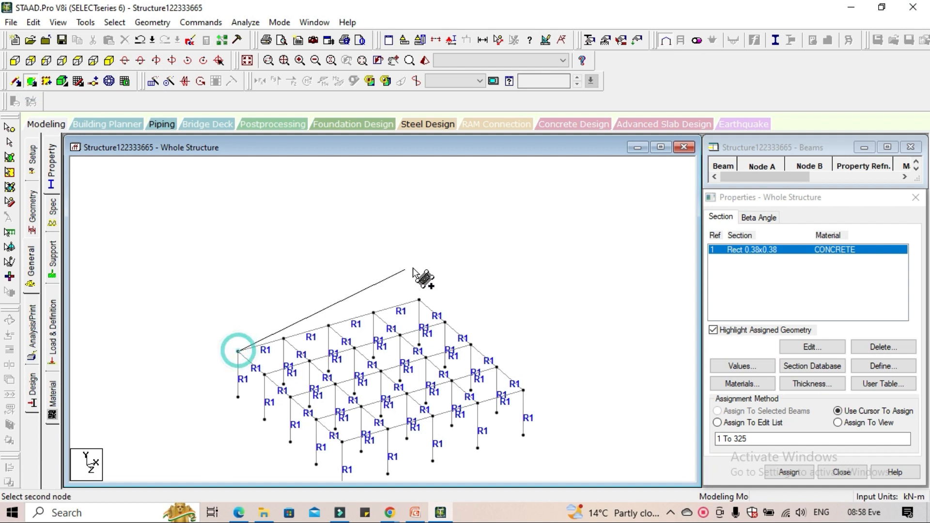
{"action": "left_click", "coordinate": [419, 300]}
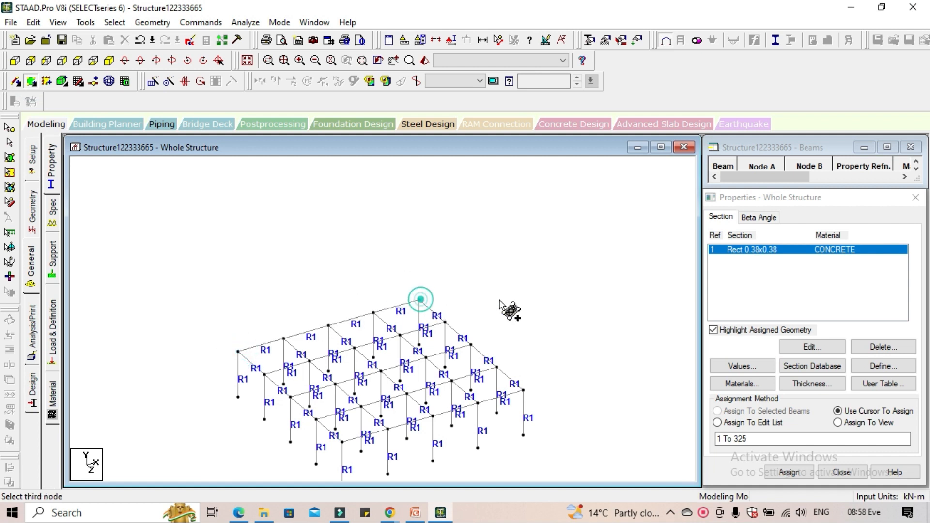
{"action": "left_click", "coordinate": [524, 390]}
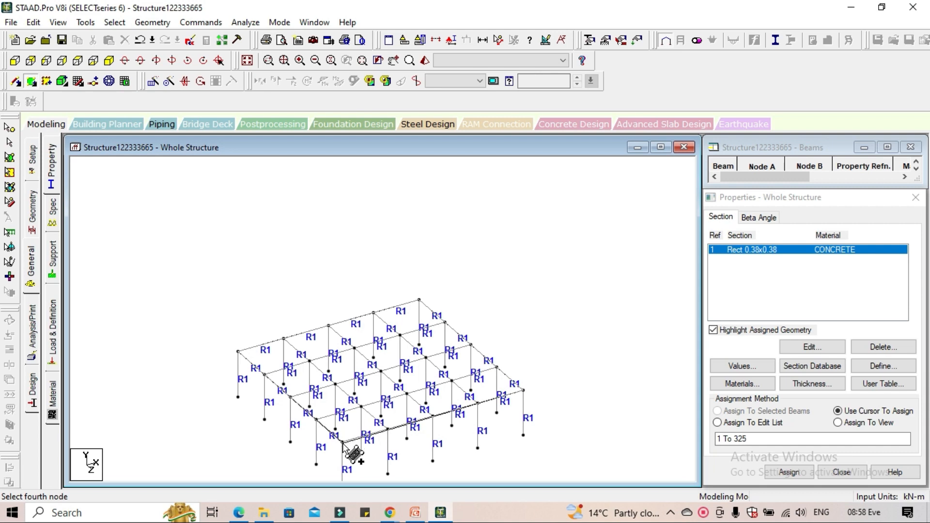
{"action": "left_click", "coordinate": [342, 442]}
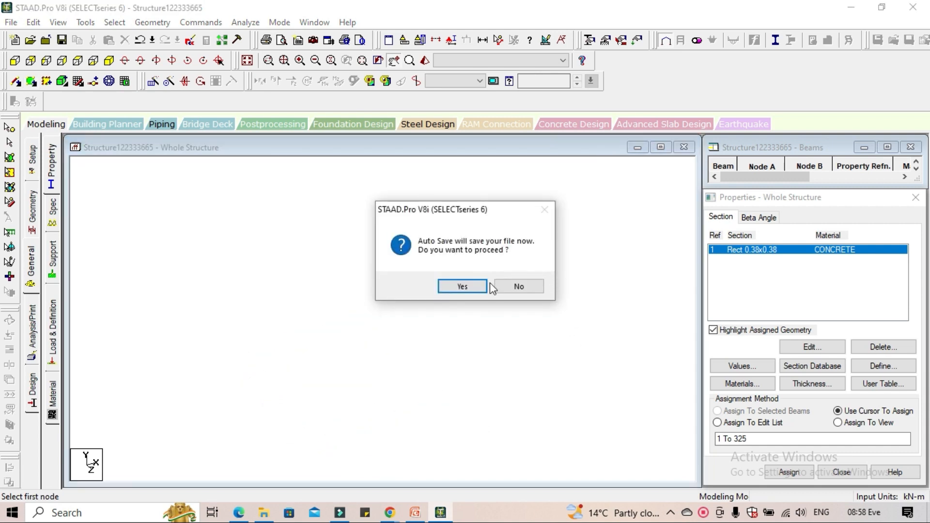
{"action": "left_click", "coordinate": [463, 287]}
{"action": "left_click", "coordinate": [381, 275]}
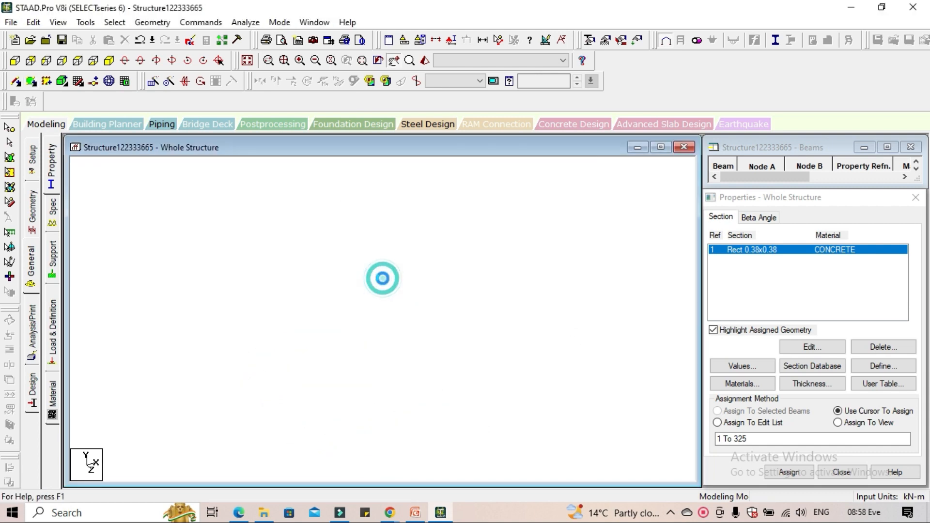
{"action": "left_click_drag", "start_coordinate": [502, 284], "coordinate": [519, 257]}
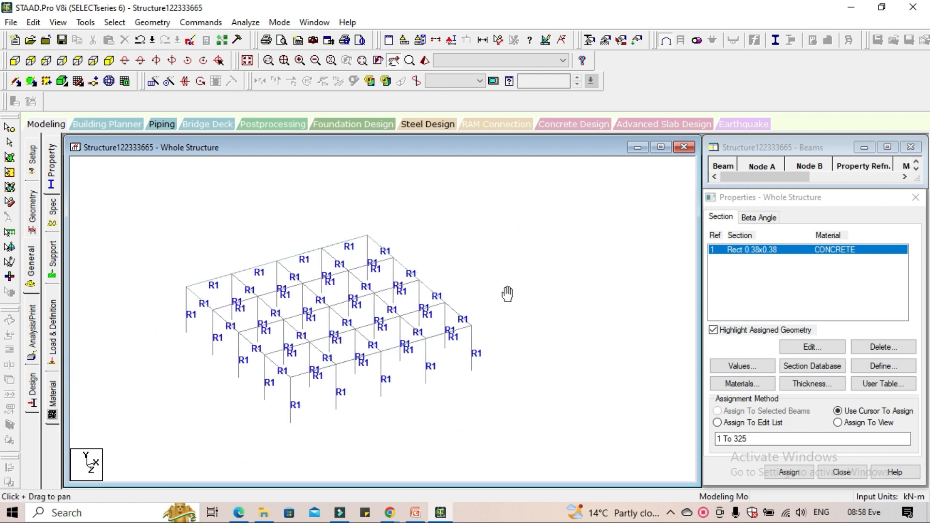
Select the floor plate, add a 0.15 m concrete plate thickness to the section list, and close the definition
{"action": "left_click", "coordinate": [10, 160]}
{"action": "left_click", "coordinate": [379, 321]}
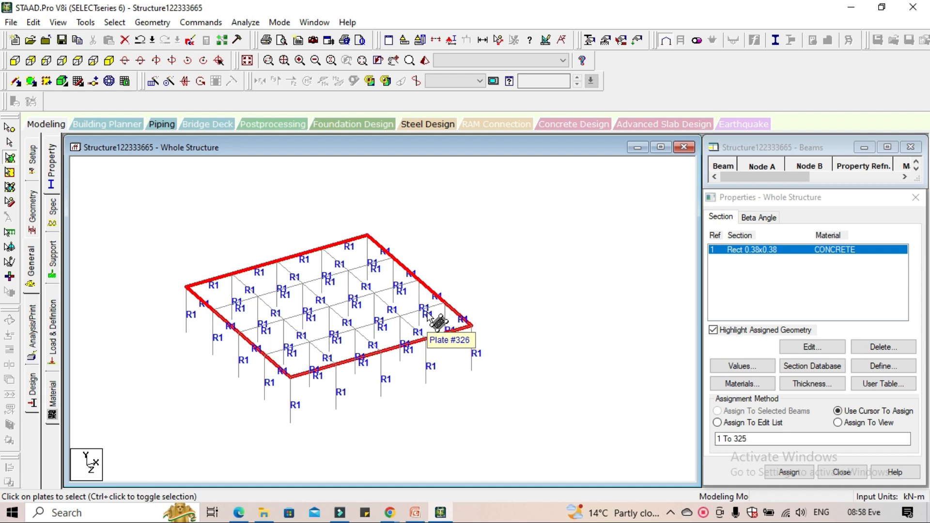
{"action": "left_click", "coordinate": [815, 383]}
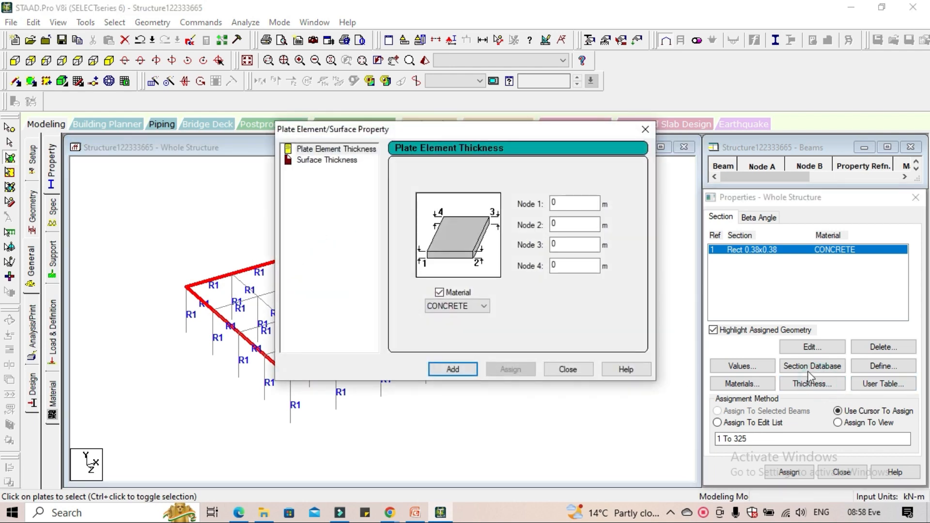
{"action": "left_click", "coordinate": [573, 205]}
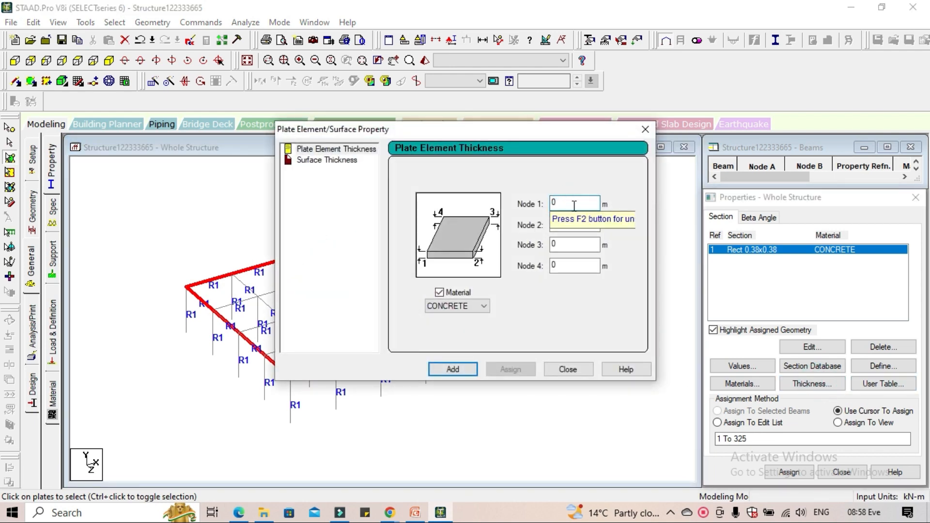
{"action": "type", "text": ".15"}
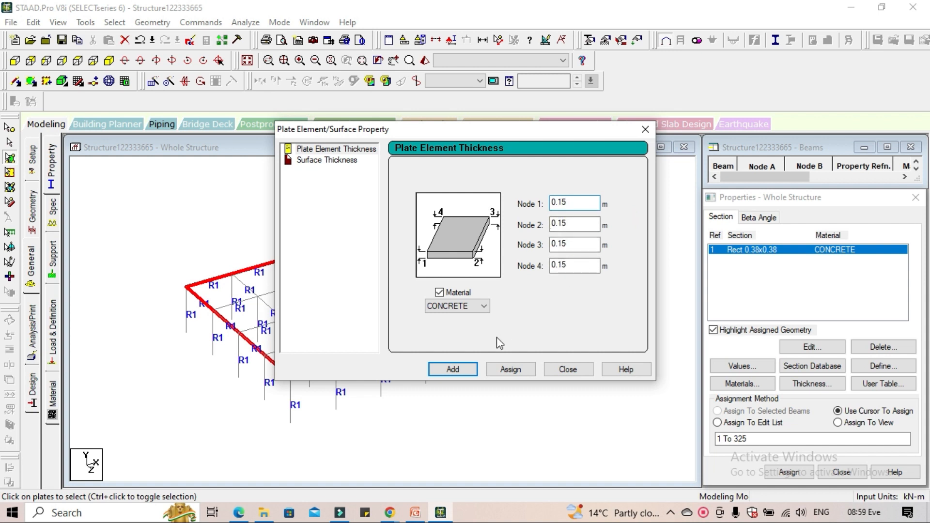
{"action": "left_click", "coordinate": [470, 368]}
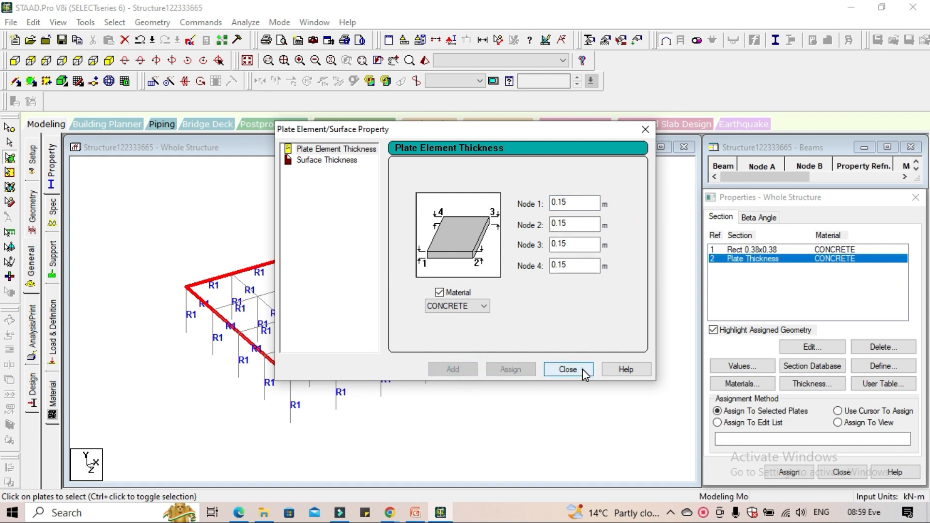
{"action": "left_click", "coordinate": [567, 369]}
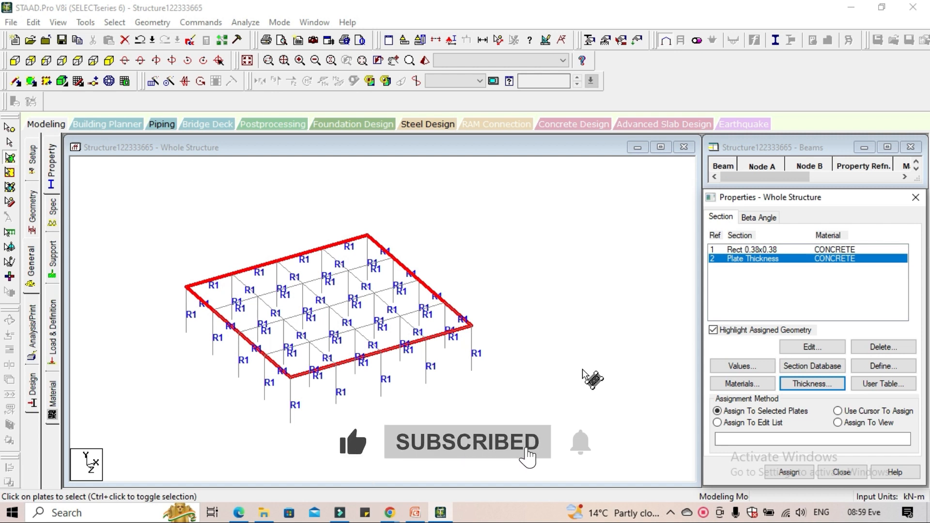
{"action": "left_click", "coordinate": [582, 369]}
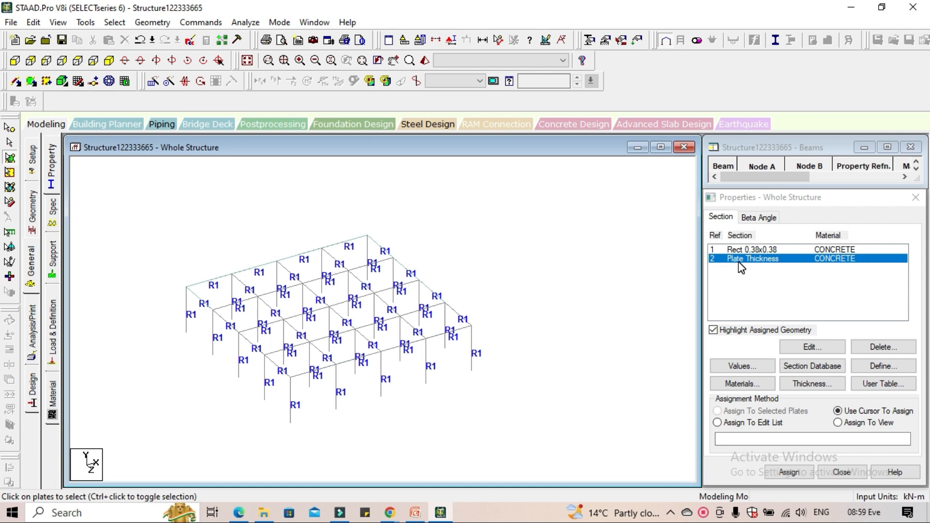
Assign the plate thickness property to the floor plate using Assign To View and accept the confirmation
{"action": "left_click", "coordinate": [837, 422]}
{"action": "left_click", "coordinate": [789, 472]}
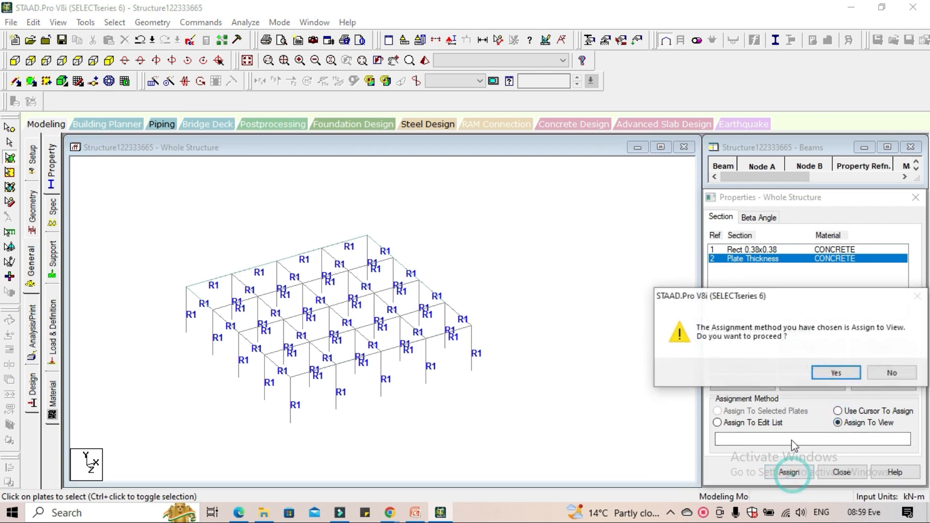
{"action": "left_click", "coordinate": [824, 372]}
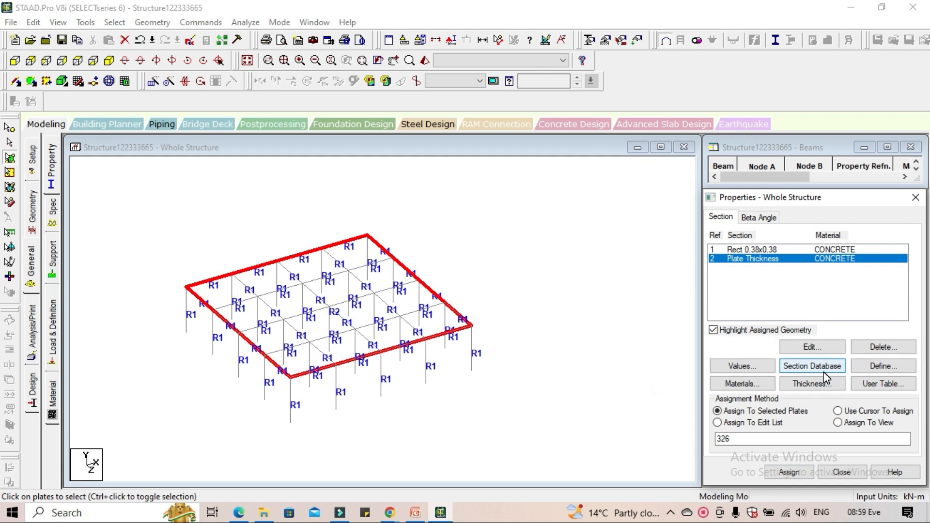
Inspect the floor plate in the 3D rendered view, rotate it, and close the rendering
{"action": "left_click", "coordinate": [431, 61]}
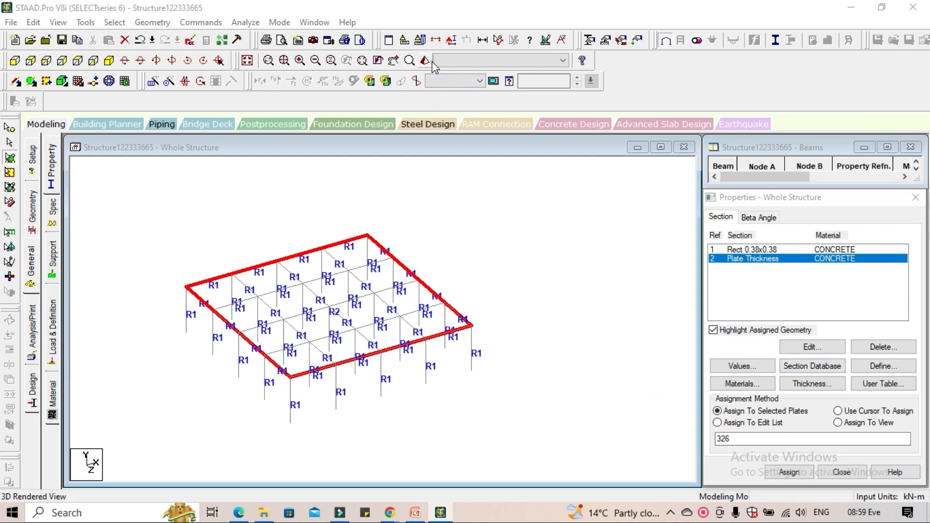
{"action": "left_click_drag", "start_coordinate": [485, 221], "coordinate": [461, 270]}
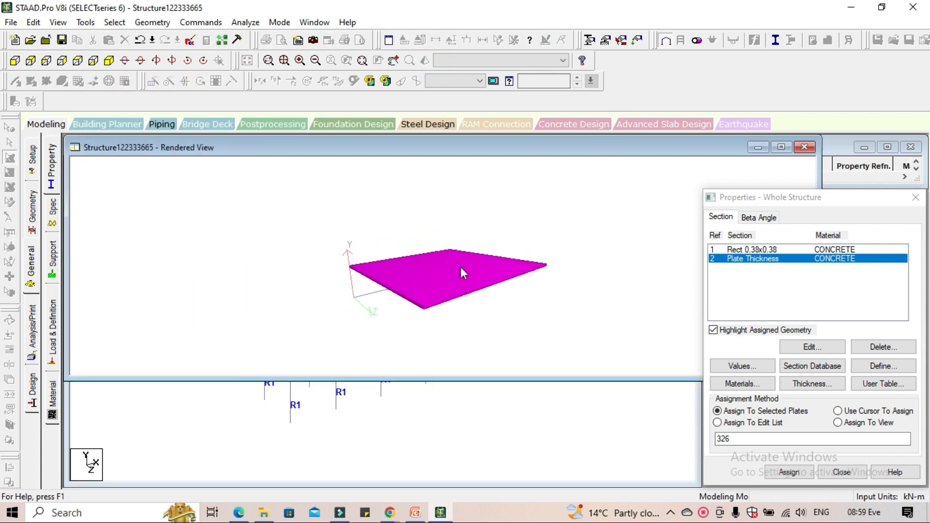
{"action": "left_click", "coordinate": [804, 147]}
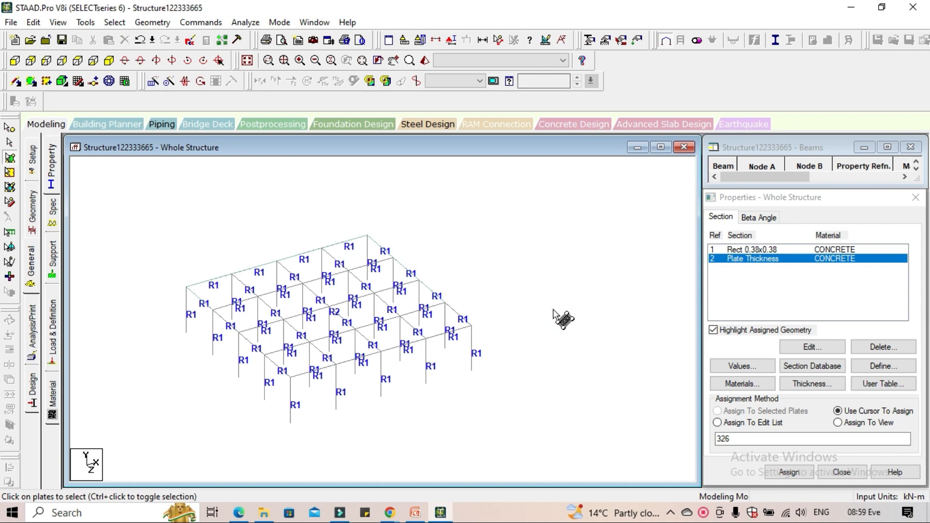
Display the whole structure again and select the floor plate on the lowest storey
{"action": "scroll", "coordinate": [552, 310], "scroll_direction": "down", "scroll_amount": 2}
{"action": "scroll", "coordinate": [345, 260], "scroll_direction": "up", "scroll_amount": 1}
{"action": "middle_click_drag", "start_coordinate": [349, 269], "coordinate": [350, 313]}
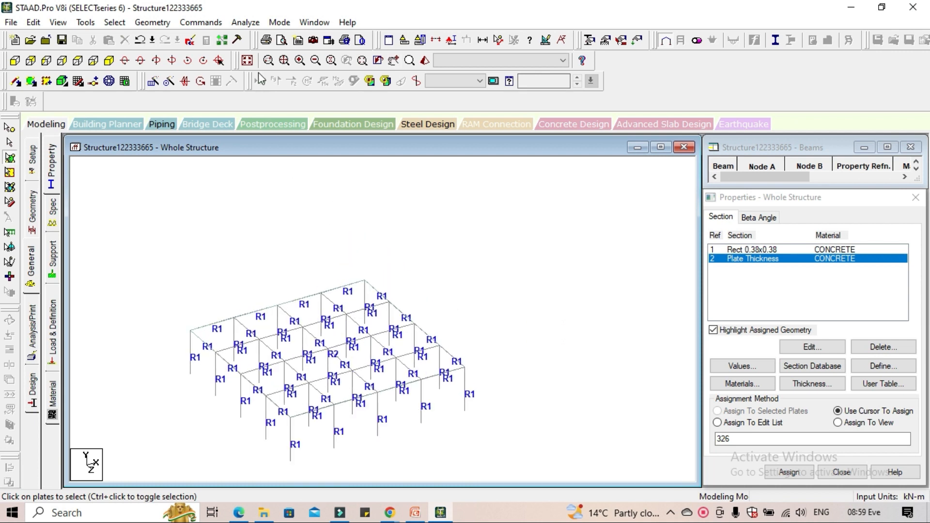
{"action": "left_click", "coordinate": [247, 61]}
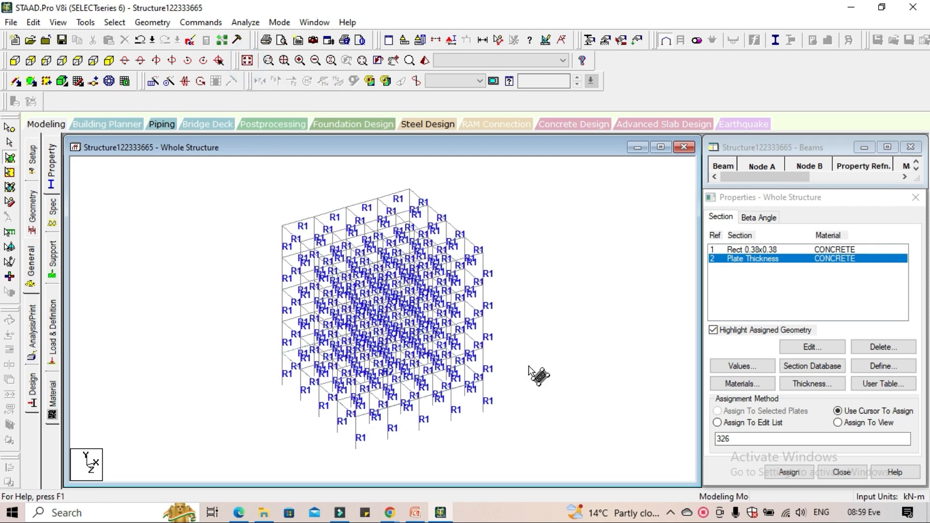
{"action": "left_click", "coordinate": [362, 411]}
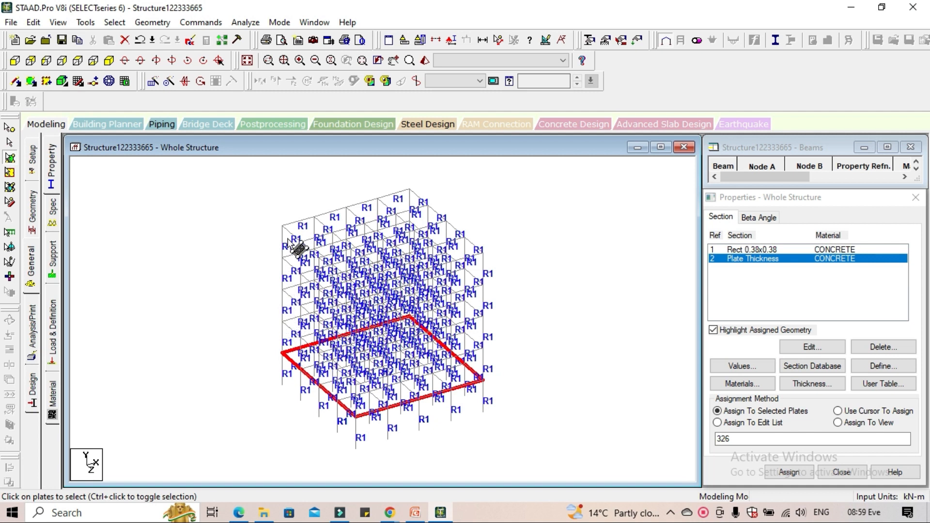
Copy the selected plate upward with Translational Repeat in the global Y direction, using 4 steps at 3 m spacing
{"action": "left_click", "coordinate": [155, 85]}
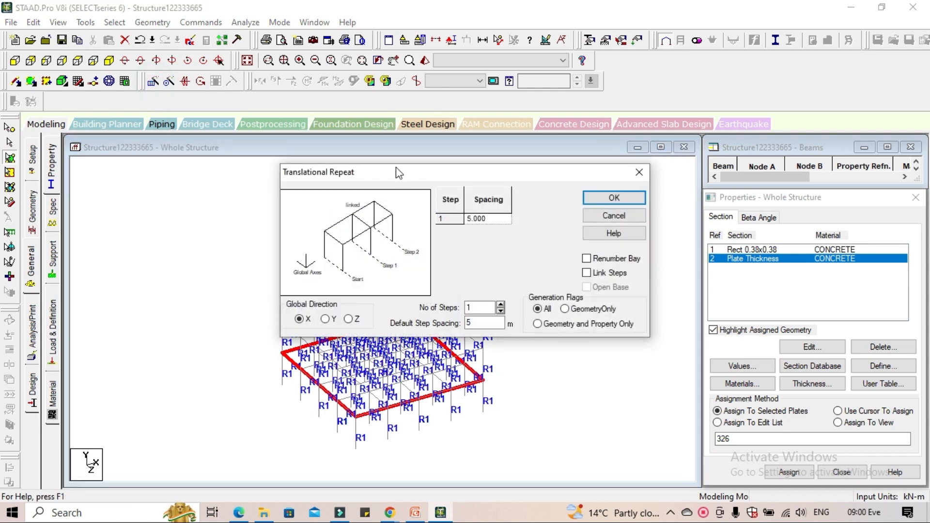
{"action": "left_click_drag", "start_coordinate": [396, 173], "coordinate": [287, 166]}
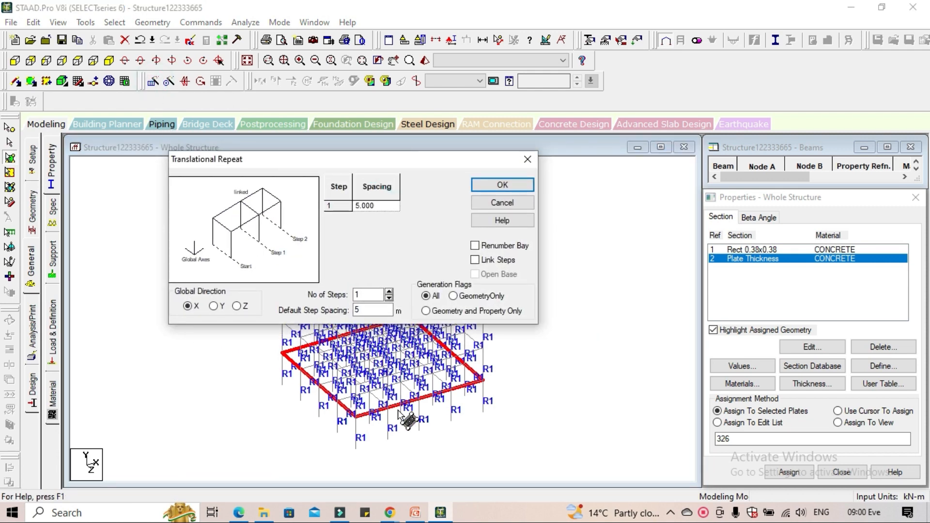
{"action": "left_click", "coordinate": [213, 306]}
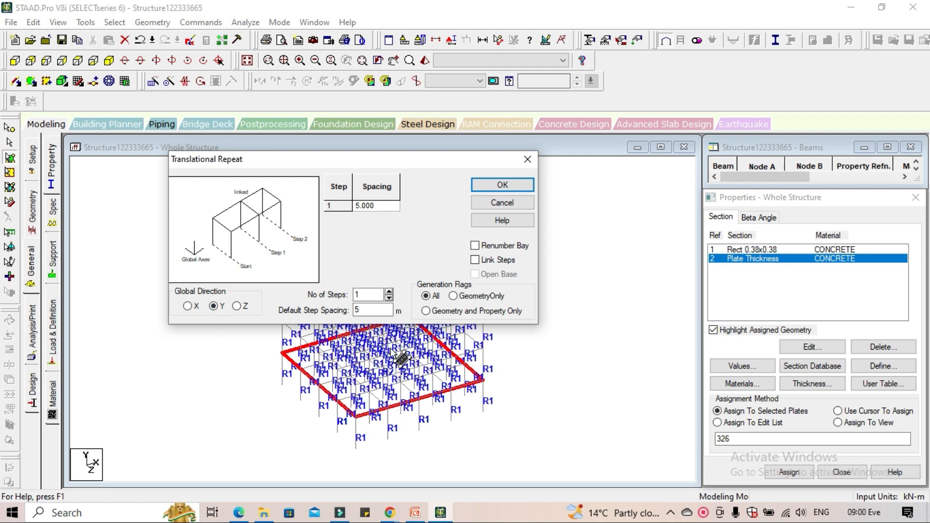
{"action": "double_click", "coordinate": [372, 310]}
{"action": "type", "text": "3"}
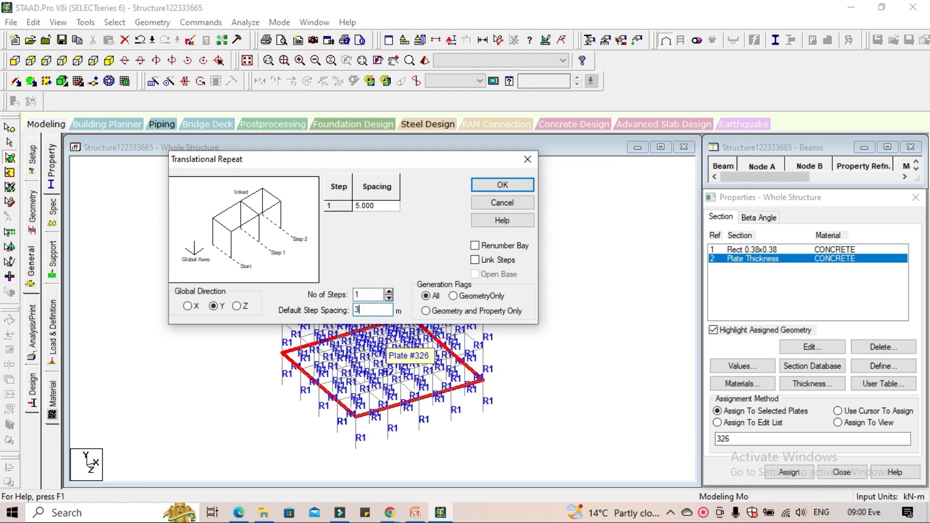
{"action": "left_click_drag", "start_coordinate": [353, 161], "coordinate": [344, 367]}
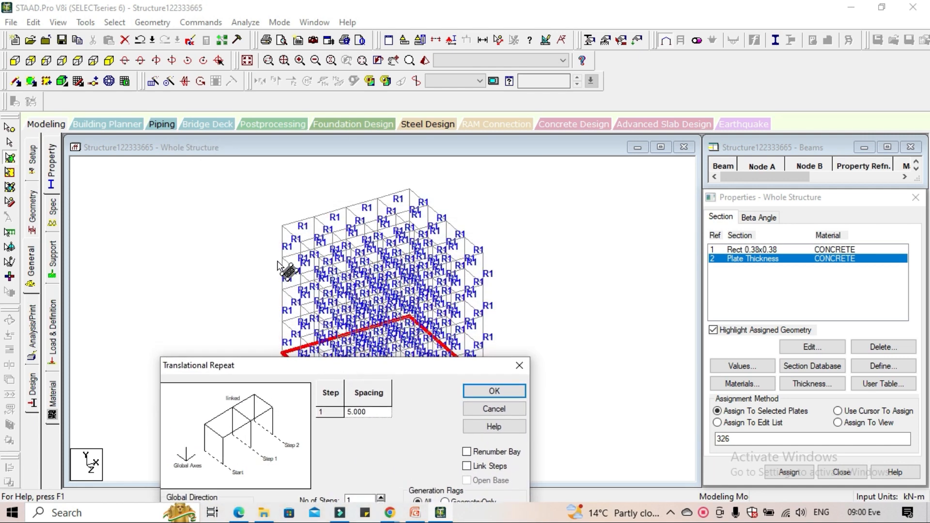
{"action": "left_click_drag", "start_coordinate": [340, 370], "coordinate": [336, 213]}
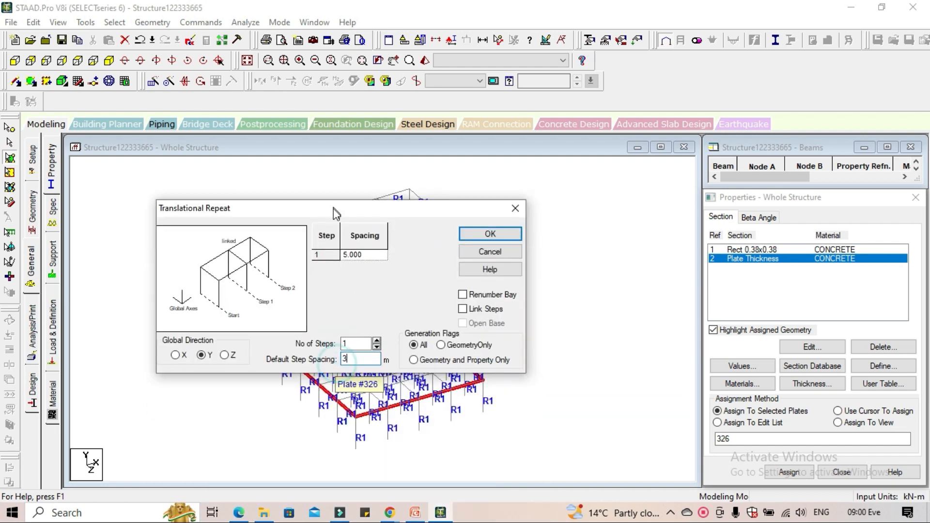
{"action": "left_click", "coordinate": [377, 340]}
{"action": "left_click", "coordinate": [377, 340]}
{"action": "left_click", "coordinate": [377, 340]}
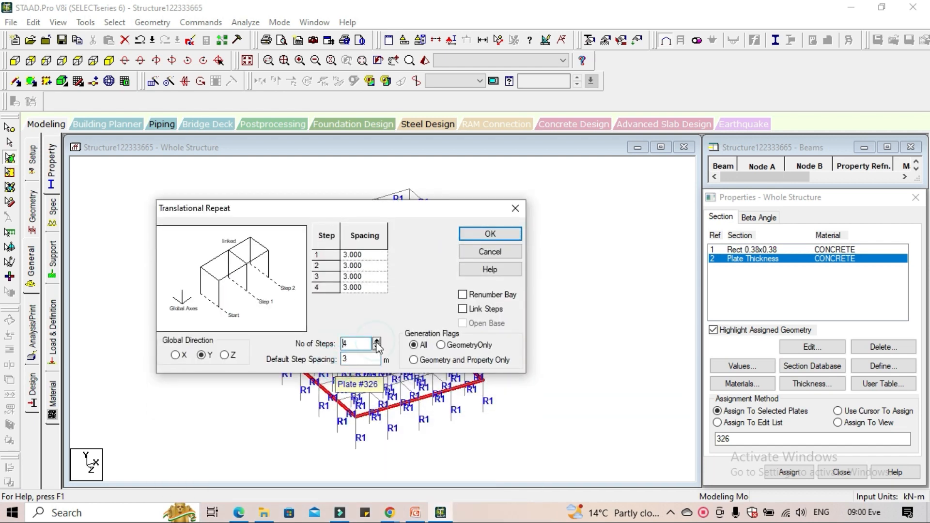
{"action": "left_click", "coordinate": [490, 234]}
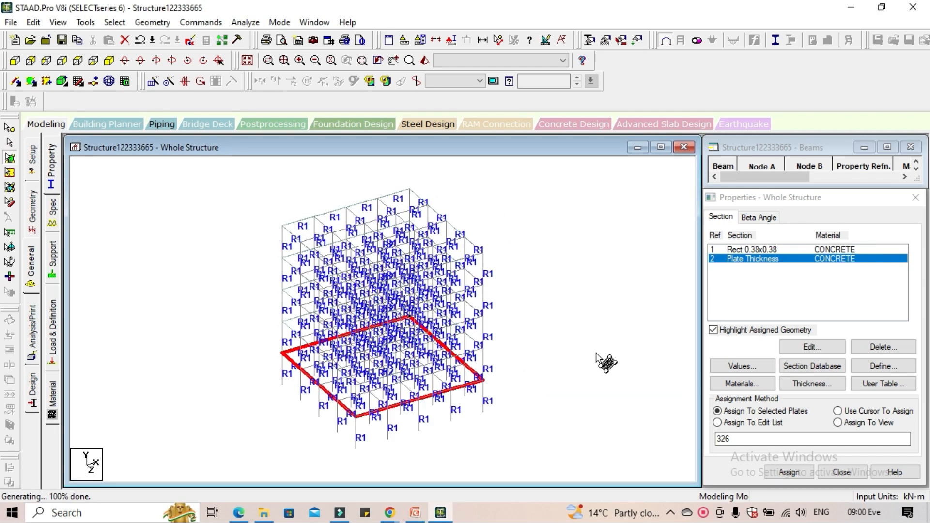
Inspect the full building with its floor slabs in the 3D rendered view, rotate it, and close the rendering
{"action": "left_click", "coordinate": [425, 60]}
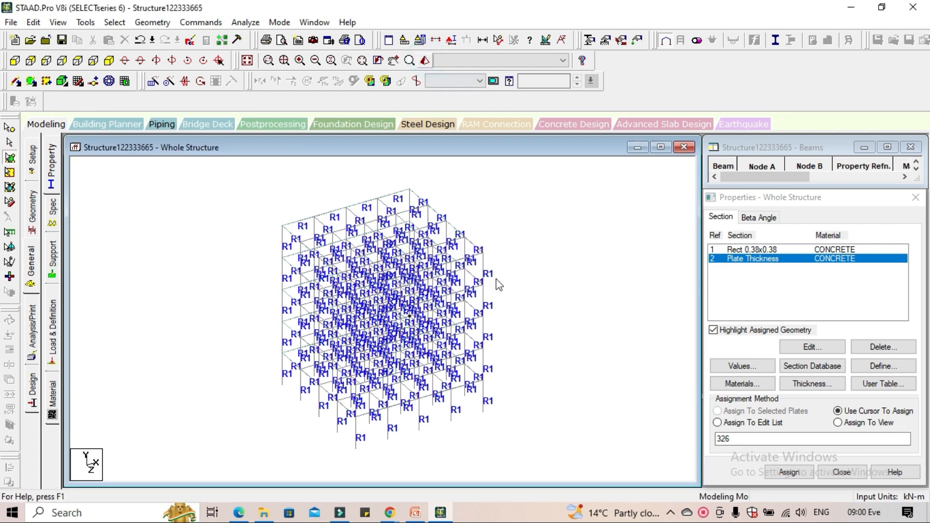
{"action": "left_click_drag", "start_coordinate": [500, 298], "coordinate": [672, 237]}
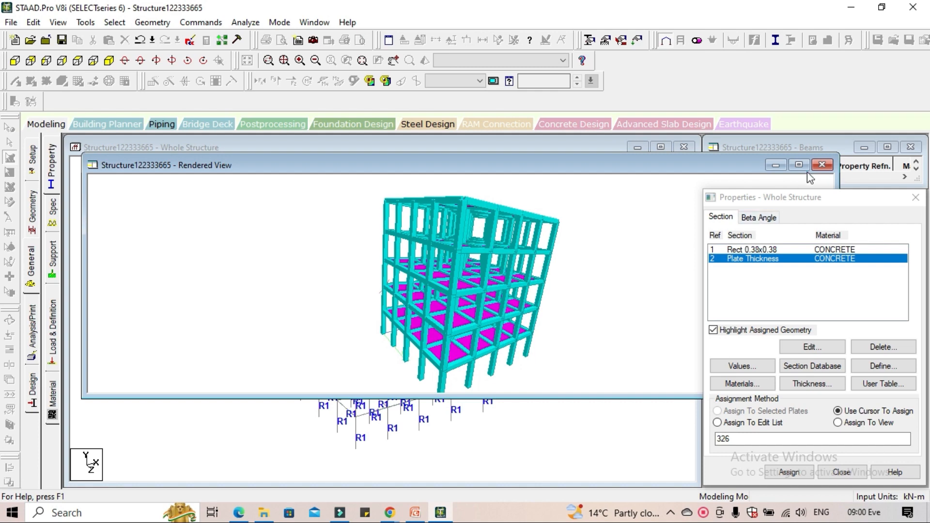
{"action": "left_click", "coordinate": [822, 164]}
Switch to PowerPoint to read the STAAD Pro Workflow slide and return to STAAD.Pro
{"action": "mouse_move", "coordinate": [415, 512]}
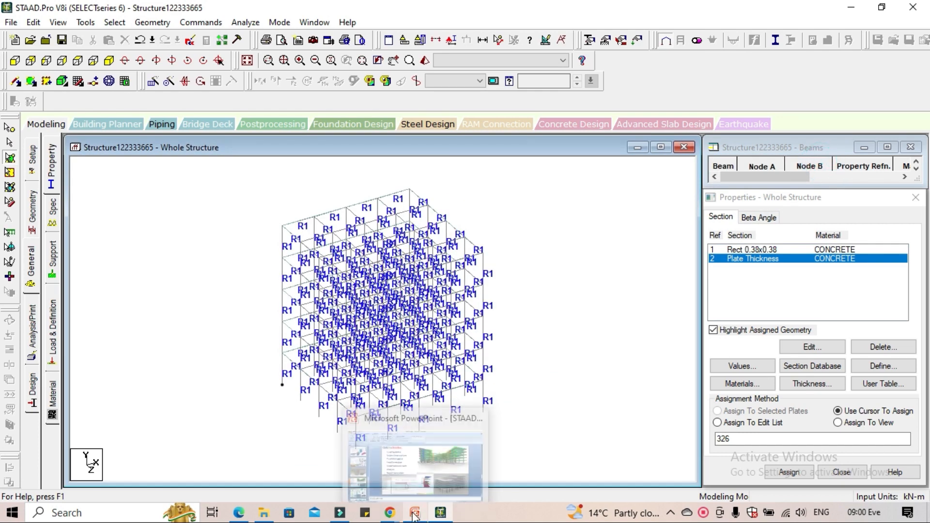
{"action": "left_click", "coordinate": [406, 455]}
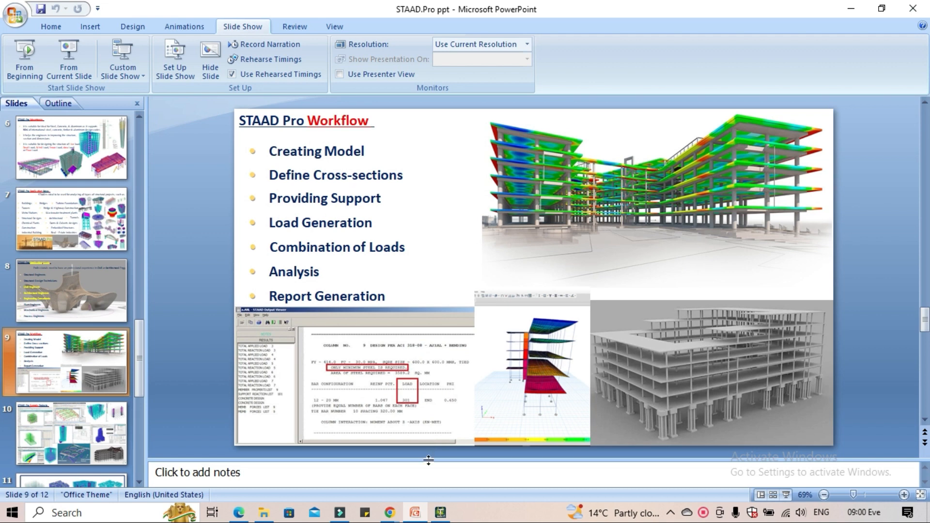
{"action": "left_click", "coordinate": [439, 512]}
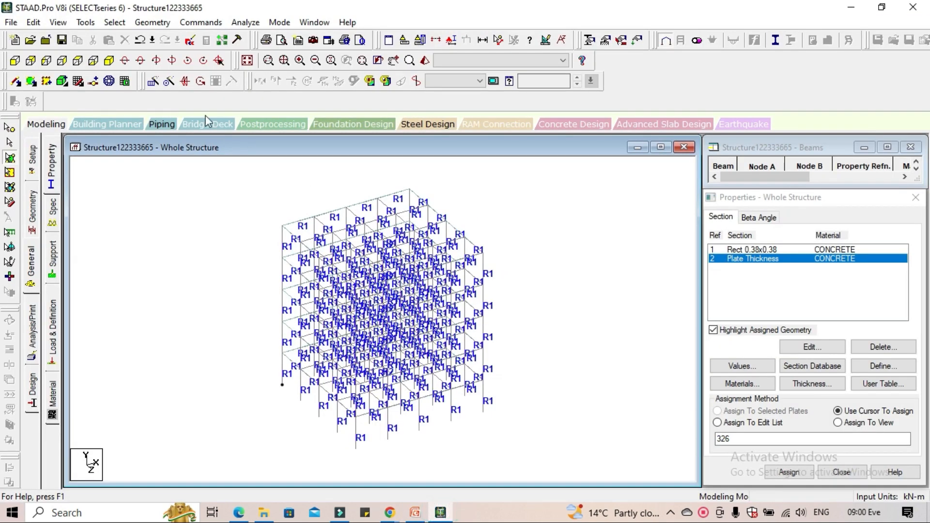
Show the frame from the front, create a fixed support definition, and select it in the supports list
{"action": "left_click", "coordinate": [15, 61]}
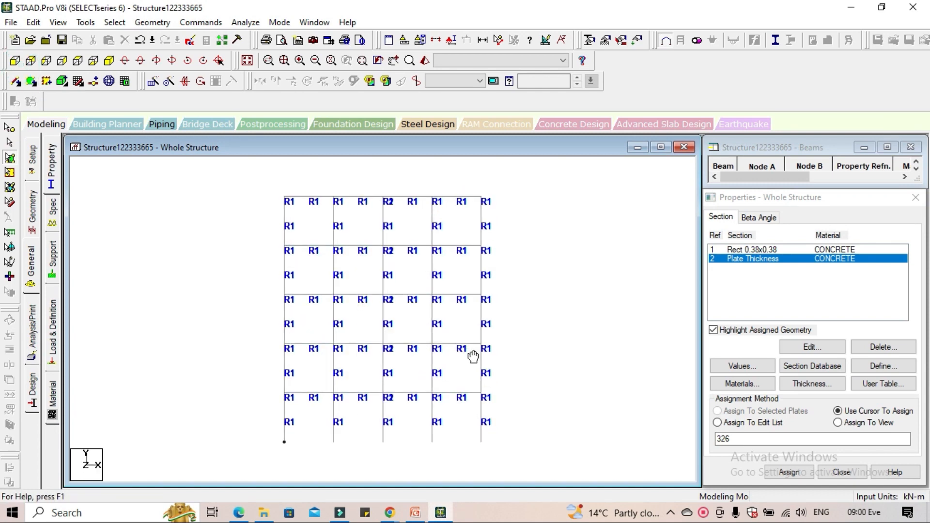
{"action": "left_click", "coordinate": [55, 261]}
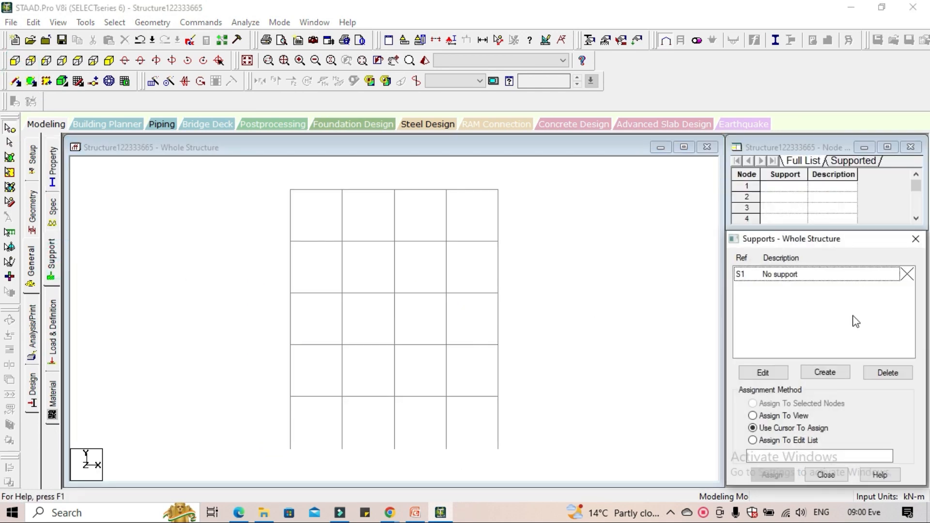
{"action": "left_click", "coordinate": [823, 373]}
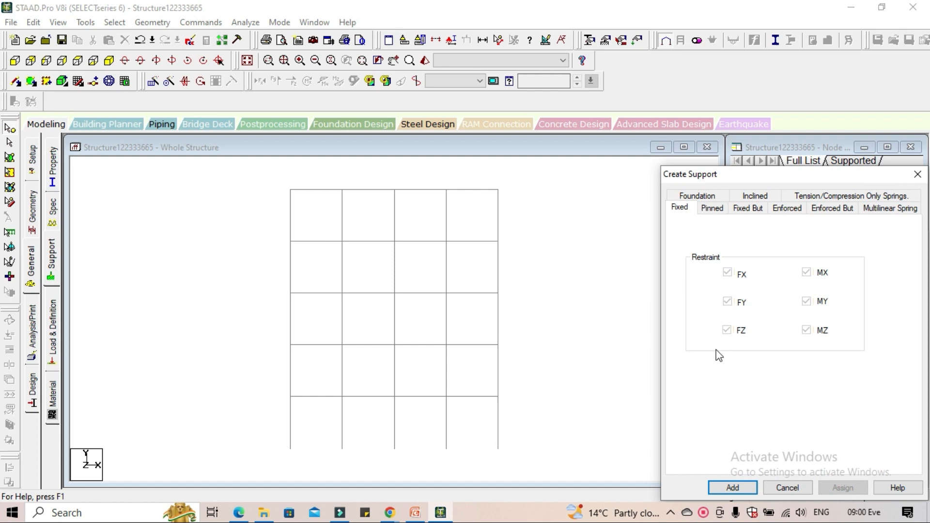
{"action": "left_click", "coordinate": [733, 488]}
{"action": "left_click", "coordinate": [803, 290]}
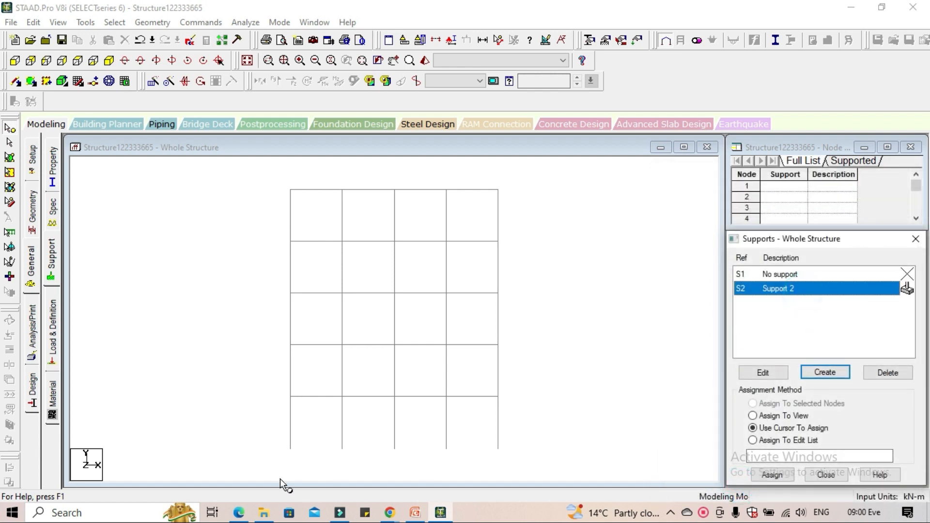
Assign the fixed support to all column base nodes and show the frame in isometric view
{"action": "left_click_drag", "start_coordinate": [242, 426], "coordinate": [576, 461]}
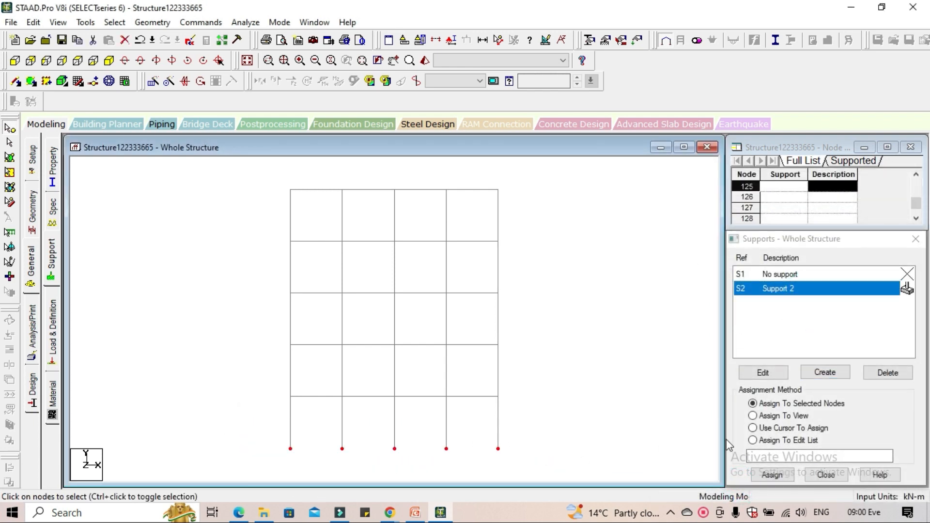
{"action": "left_click", "coordinate": [772, 475]}
{"action": "left_click", "coordinate": [832, 397]}
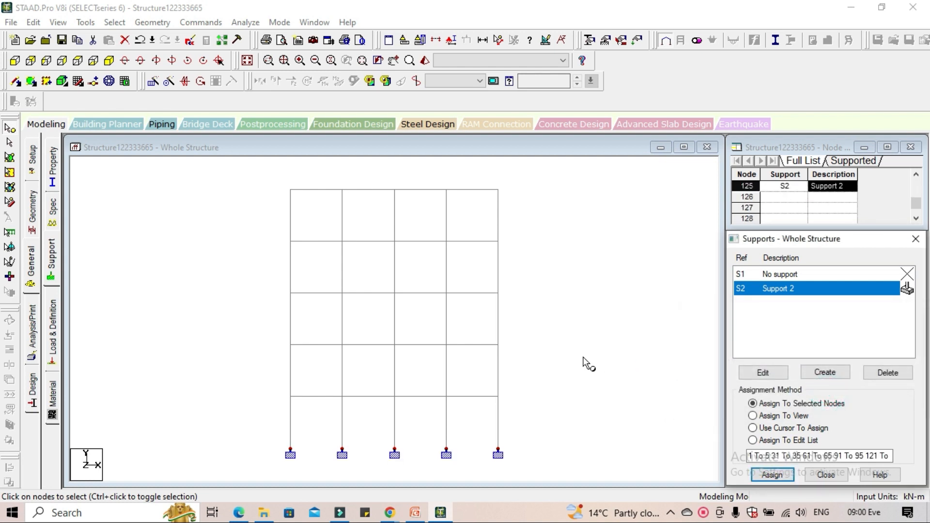
{"action": "left_click", "coordinate": [584, 361]}
{"action": "left_click", "coordinate": [109, 62]}
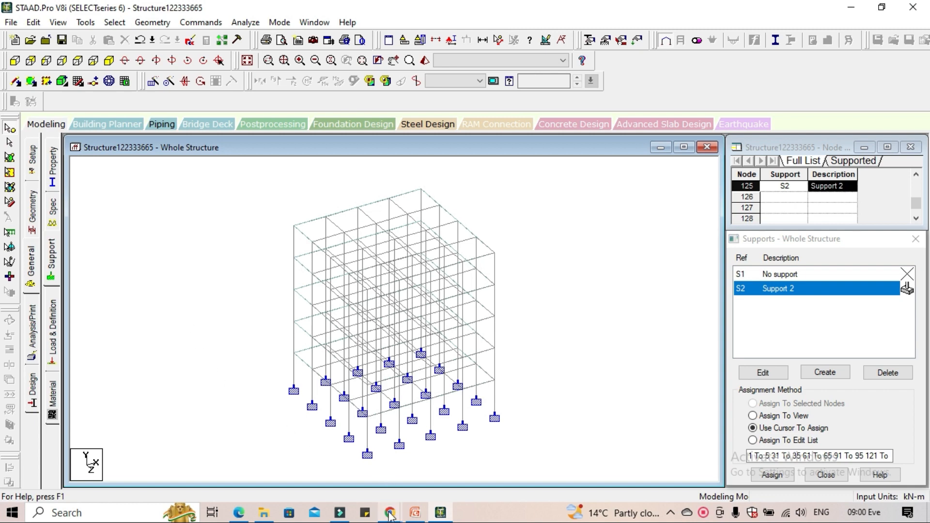
Recheck the workflow stages in the PowerPoint presentation and come back to STAAD.Pro
{"action": "mouse_move", "coordinate": [415, 513]}
{"action": "left_click", "coordinate": [414, 458]}
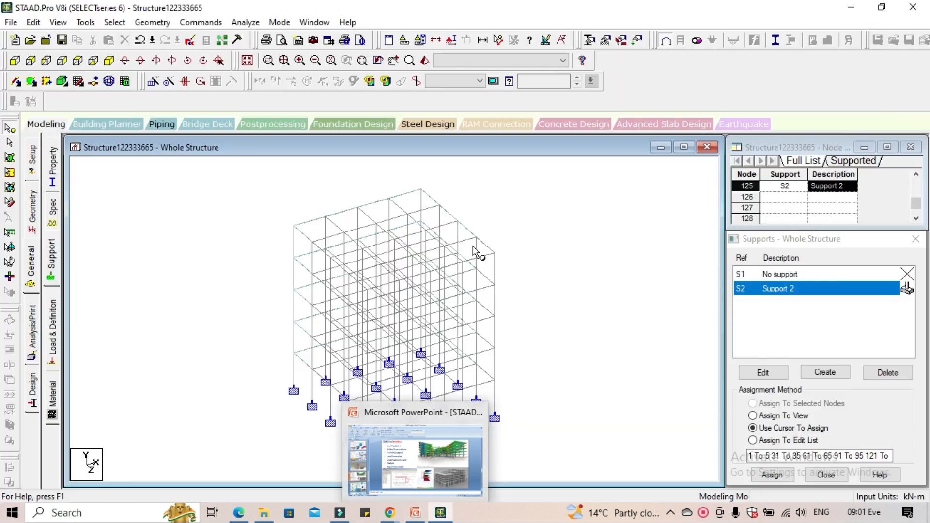
Add primary load case 1 under Load Cases Details with loading type Dead and title DL, and close the dialog
{"action": "left_click", "coordinate": [53, 331]}
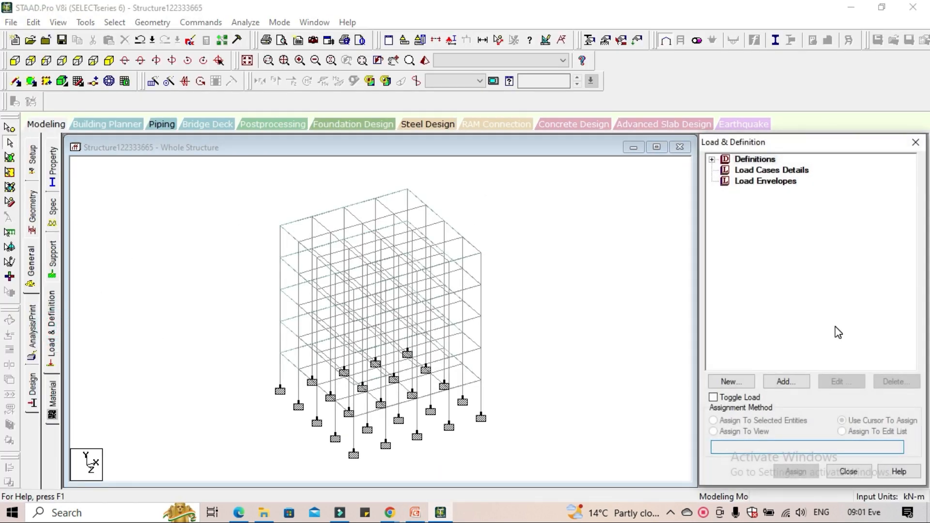
{"action": "left_click", "coordinate": [775, 174]}
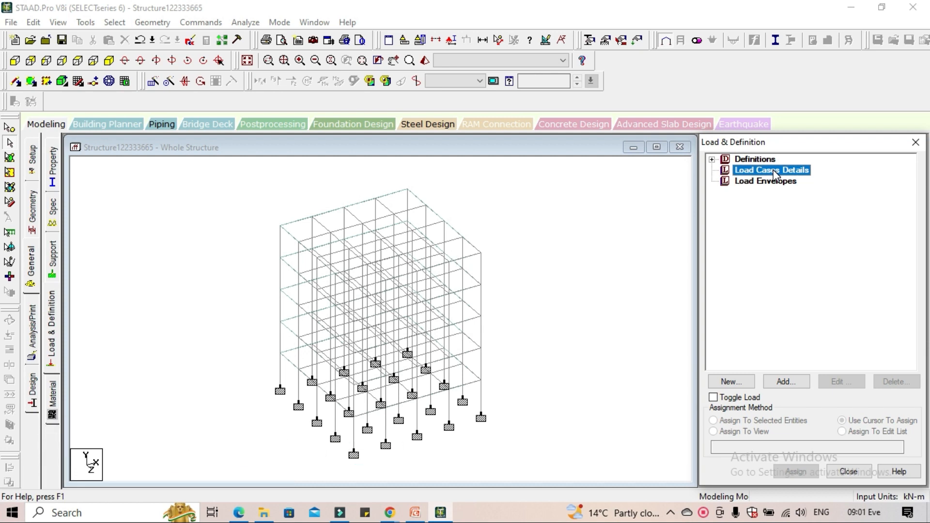
{"action": "left_click", "coordinate": [786, 382]}
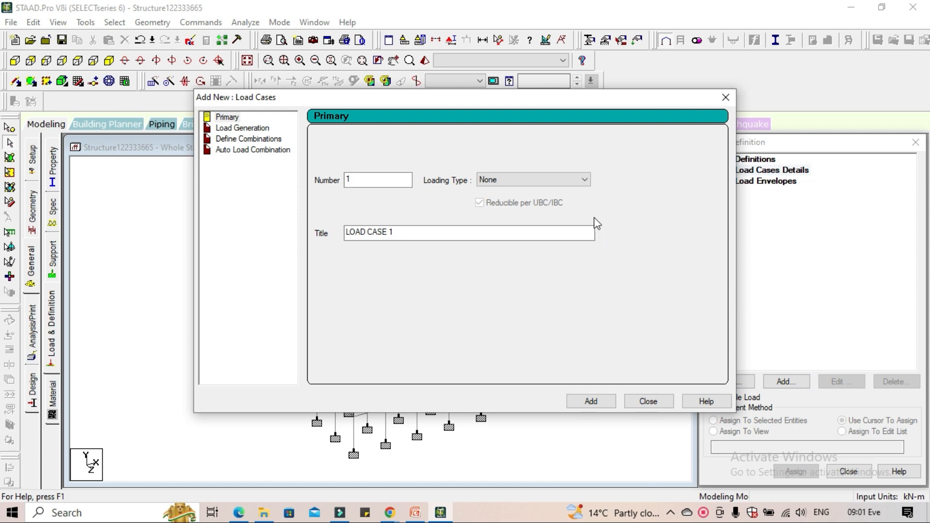
{"action": "left_click", "coordinate": [579, 181]}
{"action": "left_click", "coordinate": [537, 195]}
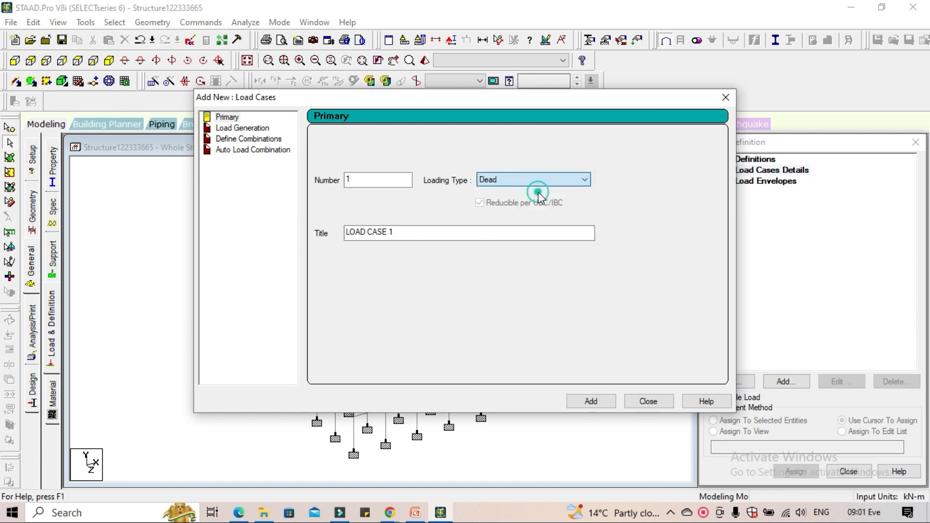
{"action": "double_click", "coordinate": [401, 233]}
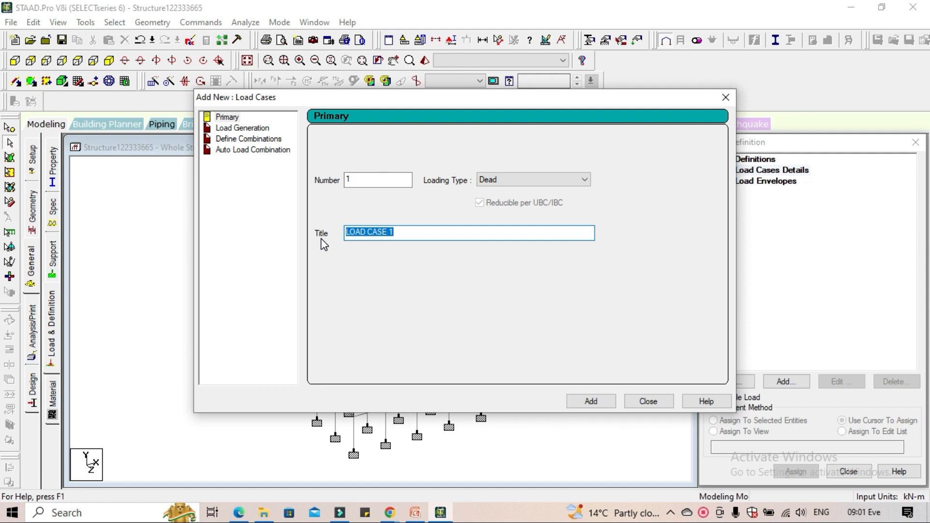
{"action": "type", "text": "DL"}
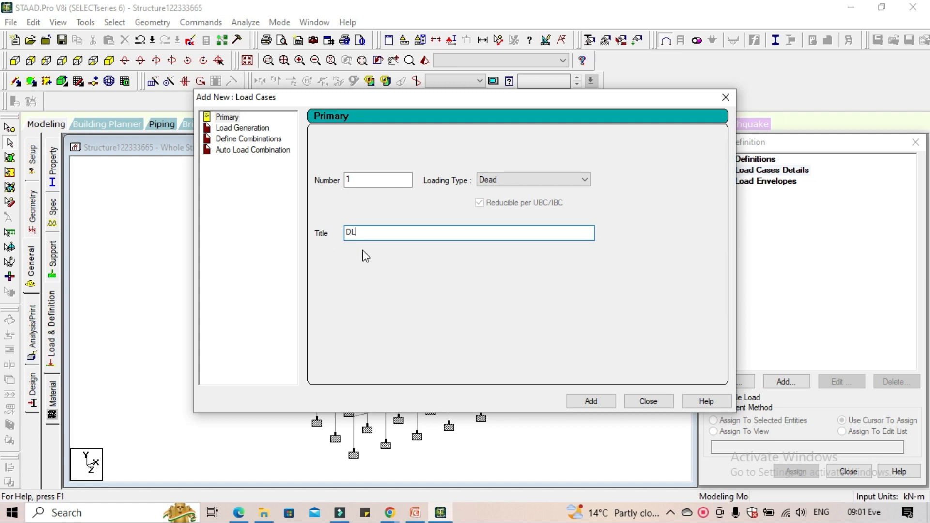
{"action": "left_click", "coordinate": [586, 403]}
{"action": "left_click", "coordinate": [640, 399]}
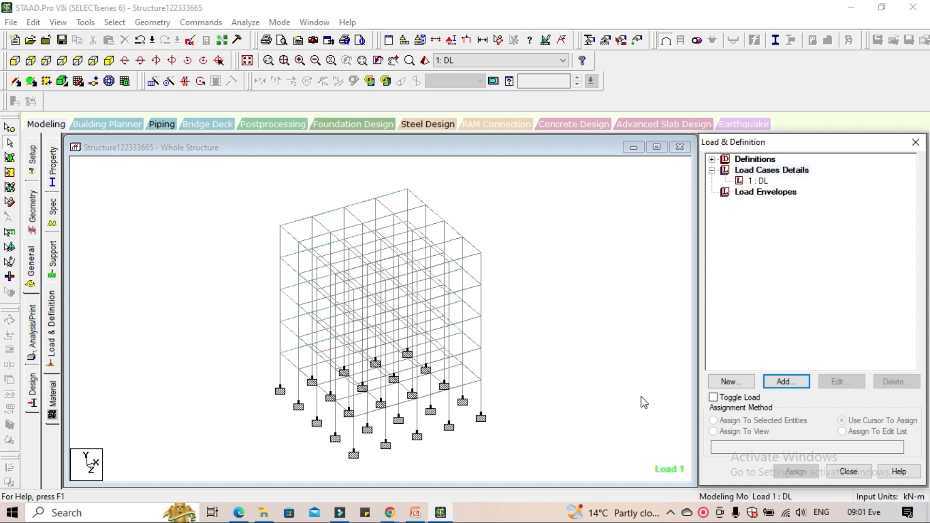
Select load case 1: DL, admit the waiting participant to the Google Meet call, and return to STAAD.Pro
{"action": "left_click", "coordinate": [758, 181]}
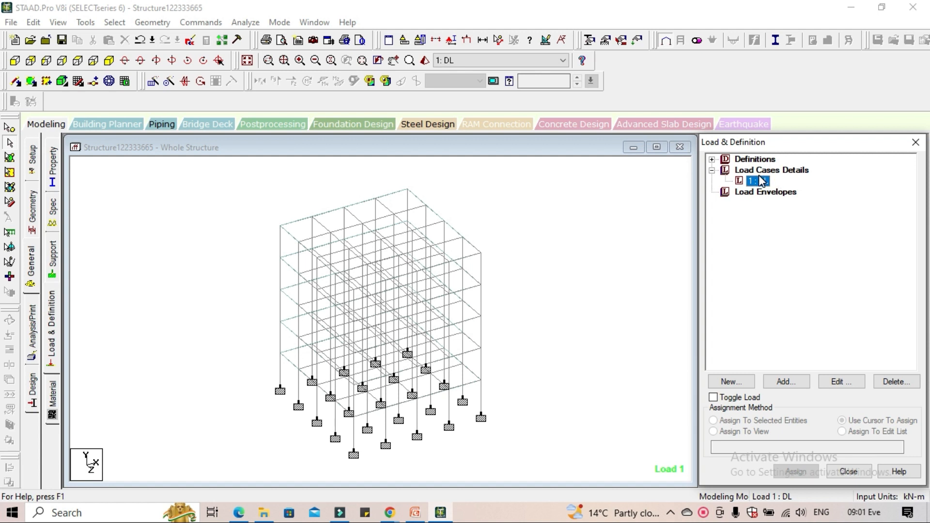
{"action": "mouse_move", "coordinate": [388, 517]}
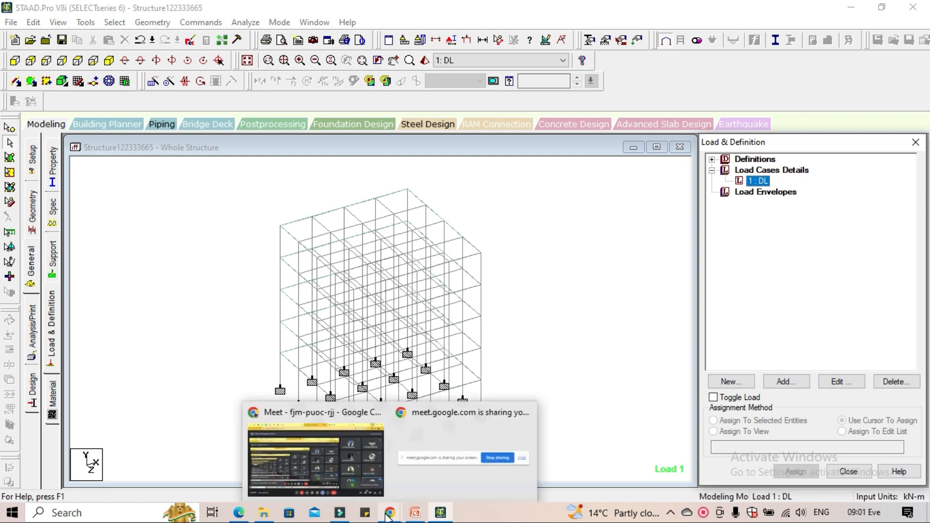
{"action": "left_click", "coordinate": [357, 482]}
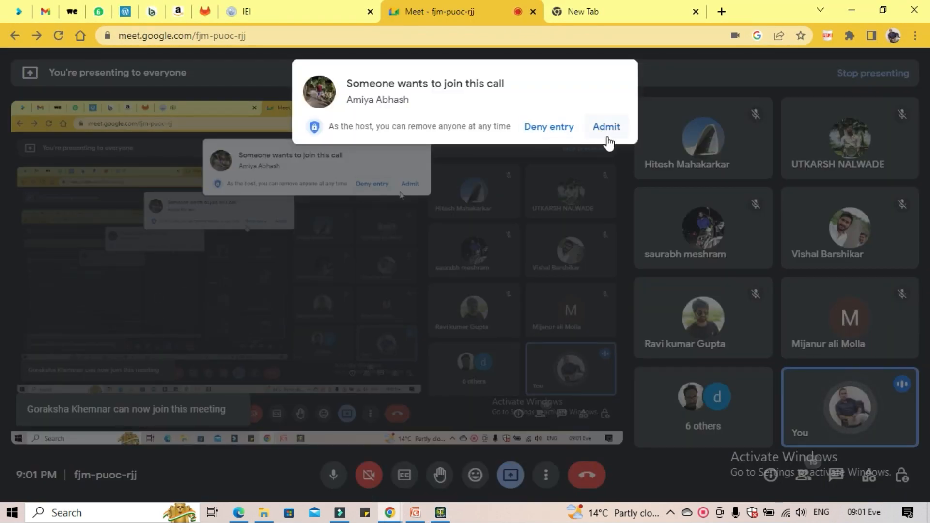
{"action": "left_click", "coordinate": [608, 134]}
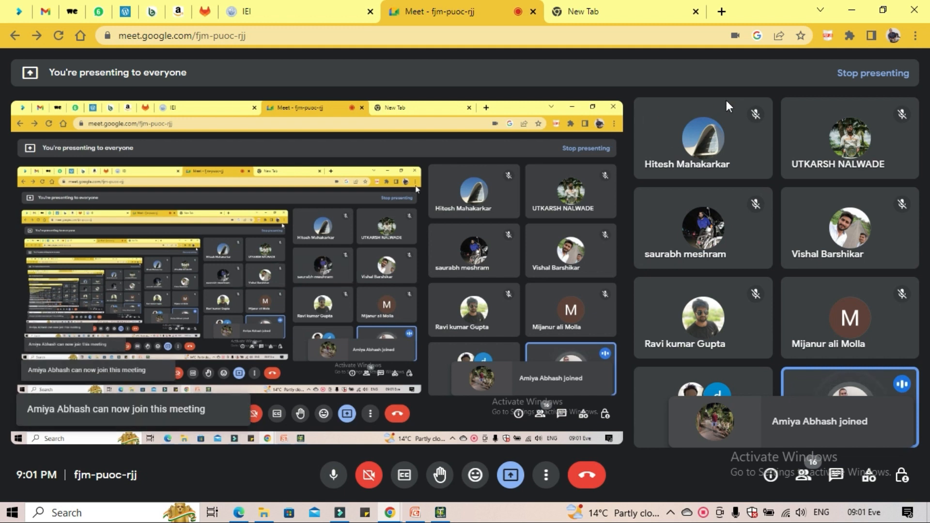
{"action": "left_click", "coordinate": [851, 9]}
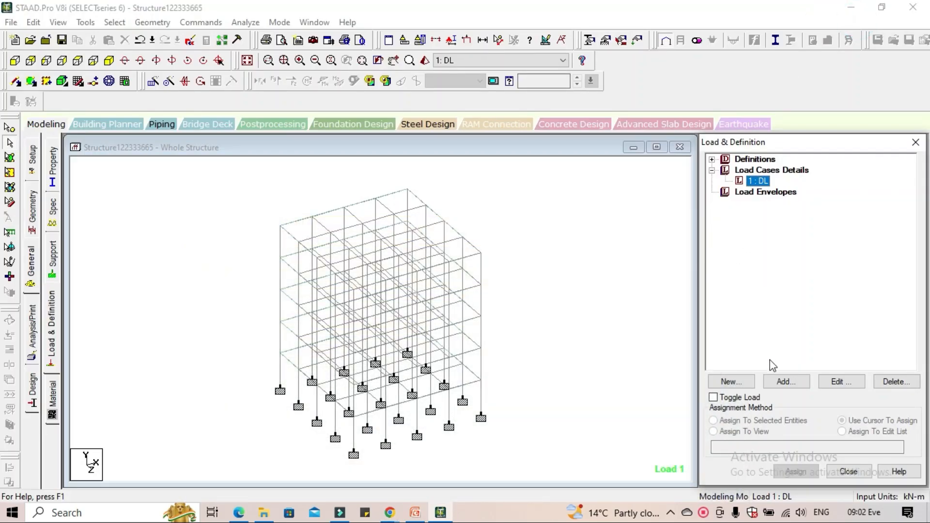
Add a selfweight load in direction Y with factor -1 to the DL case and assign it to the whole view
{"action": "left_click", "coordinate": [784, 381]}
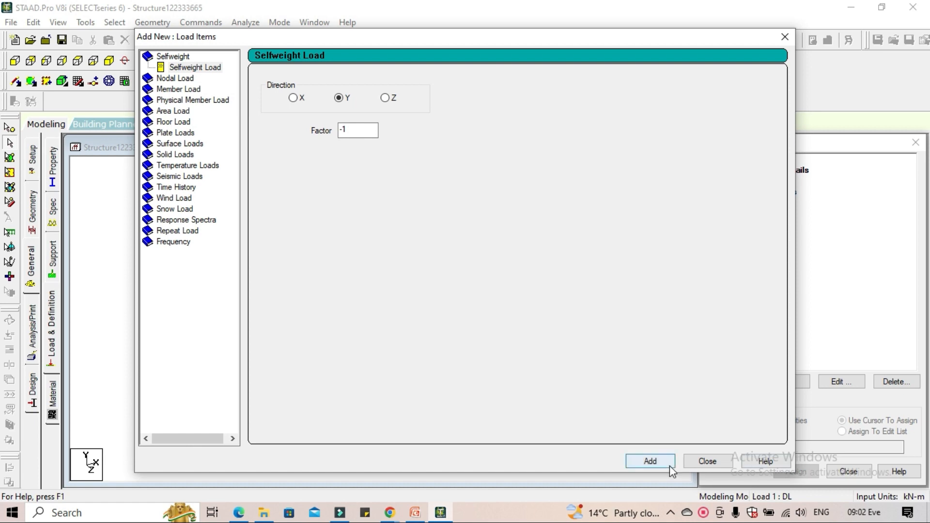
{"action": "left_click", "coordinate": [655, 461]}
{"action": "left_click", "coordinate": [707, 460]}
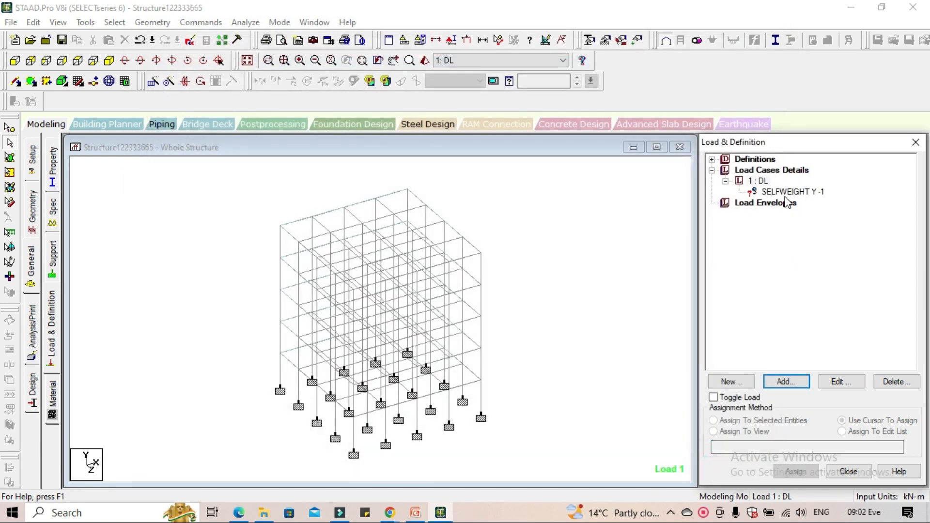
{"action": "left_click", "coordinate": [787, 192]}
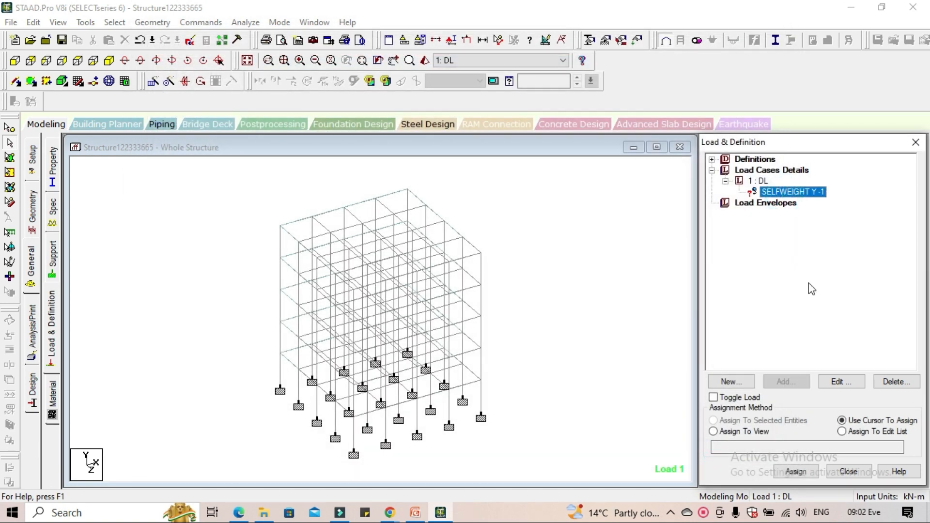
{"action": "left_click", "coordinate": [743, 431]}
{"action": "left_click", "coordinate": [796, 471]}
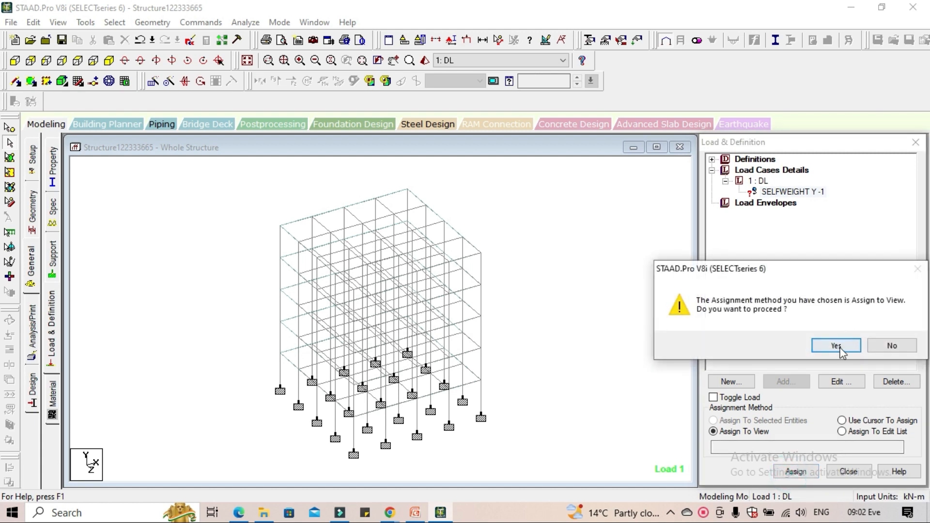
{"action": "left_click", "coordinate": [836, 345]}
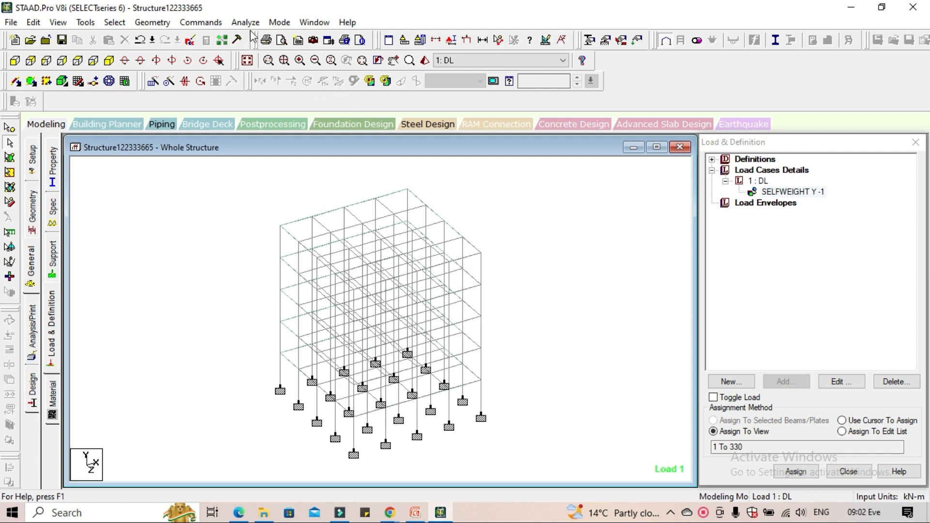
Add a Perform Analysis command with the No Print option and close the analysis commands dialog
{"action": "left_click", "coordinate": [31, 345]}
{"action": "left_click", "coordinate": [421, 403]}
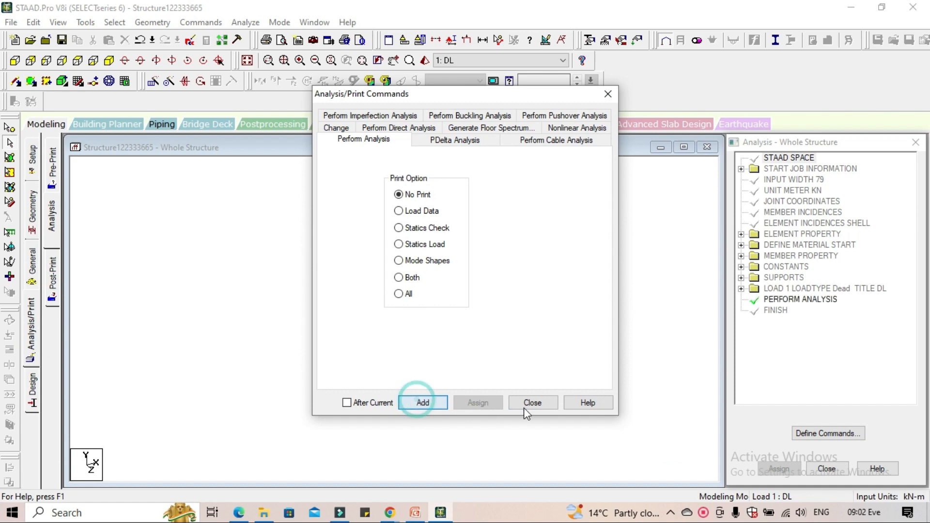
{"action": "left_click", "coordinate": [528, 403]}
Run the analysis, saving the modified structure, and finish it by staying in modeling mode
{"action": "left_click", "coordinate": [246, 22]}
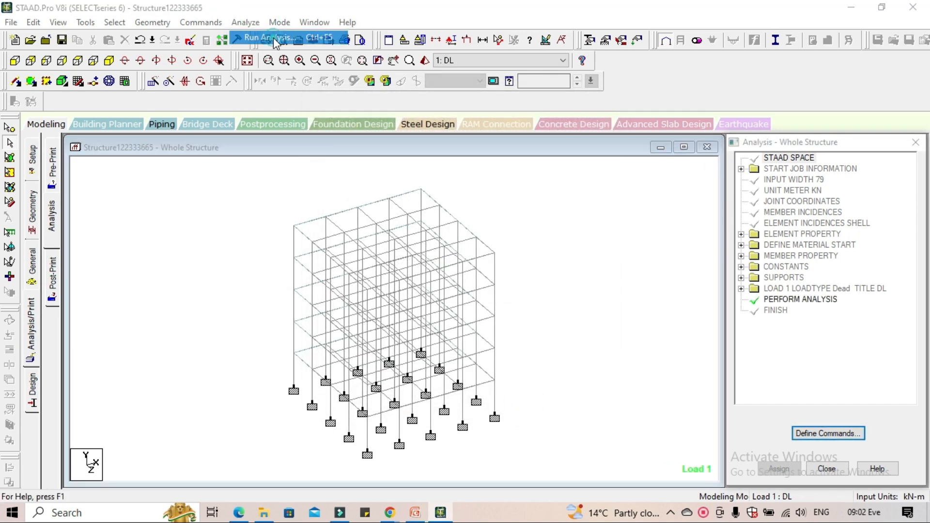
{"action": "left_click", "coordinate": [261, 36]}
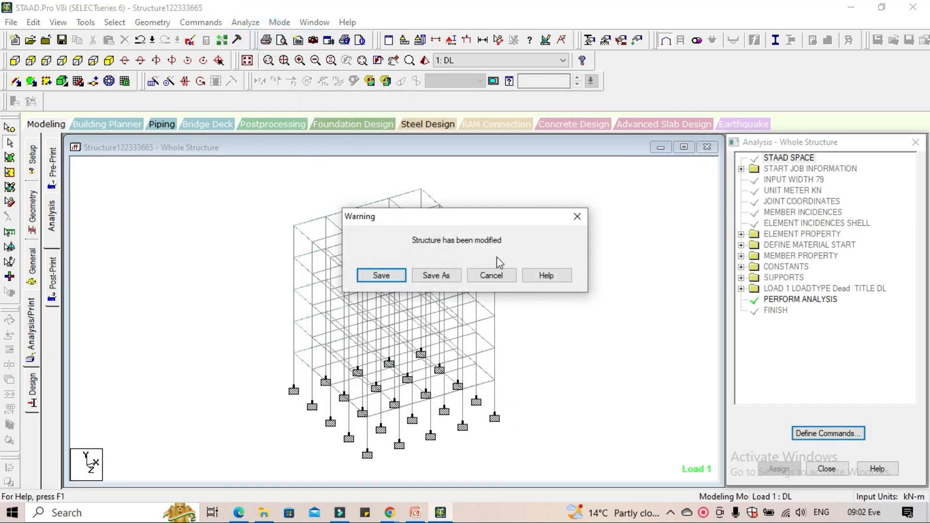
{"action": "left_click", "coordinate": [398, 275]}
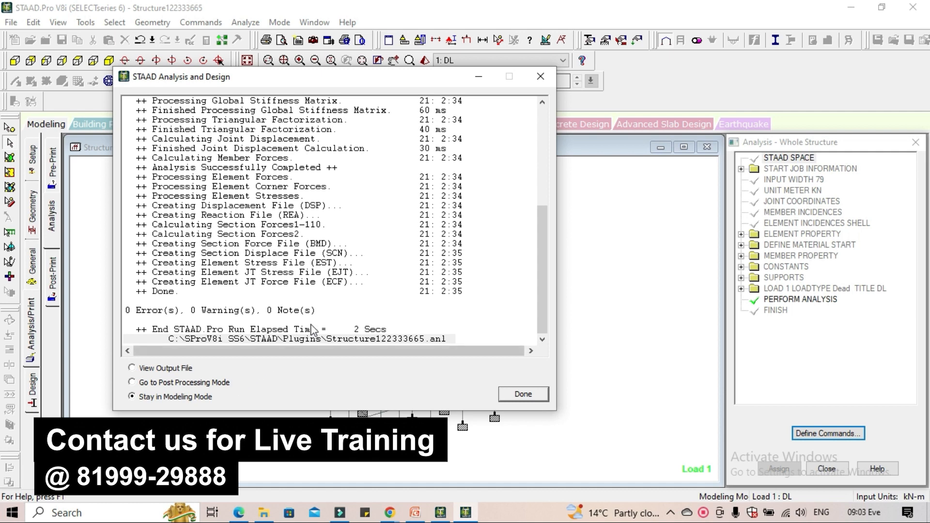
{"action": "left_click", "coordinate": [523, 394]}
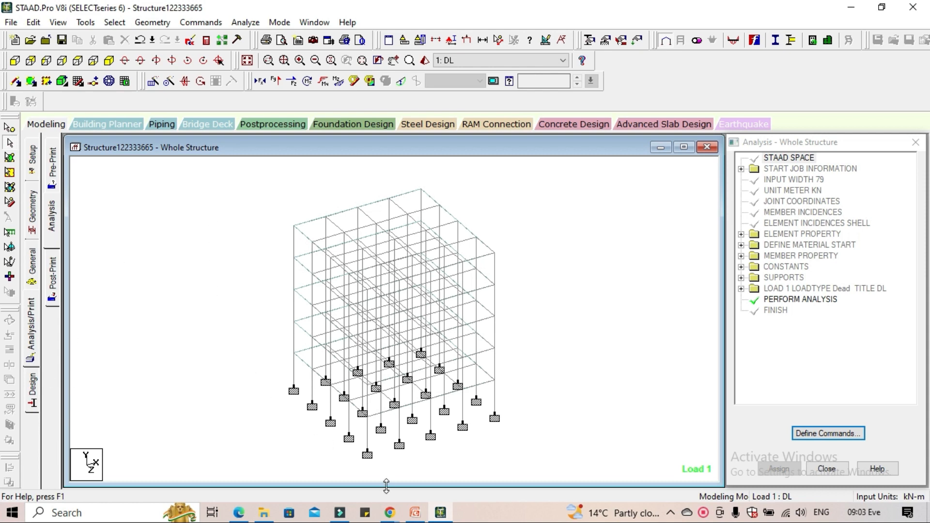
Check the Google Meet call, then switch to PowerPoint and present from the workflow slide on to the STAAD Pro Sample Projects slide
{"action": "mouse_move", "coordinate": [392, 516]}
{"action": "left_click", "coordinate": [364, 466]}
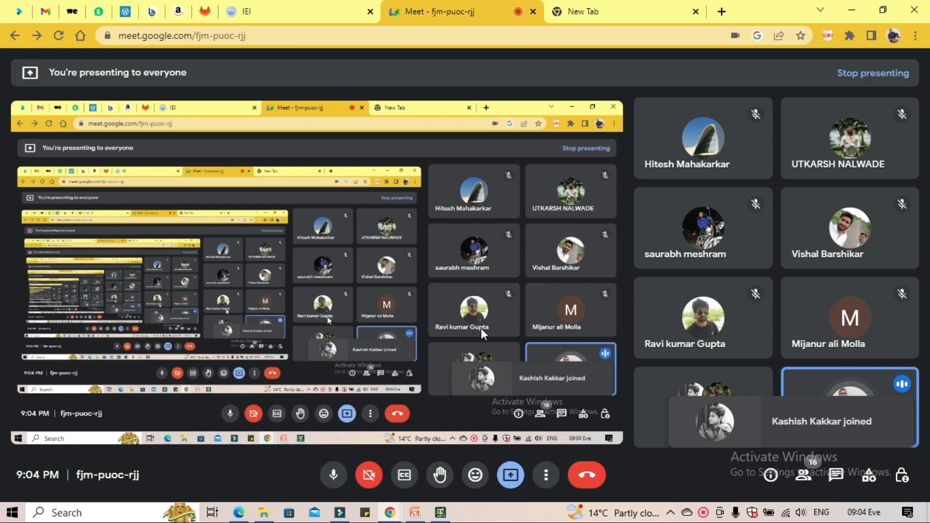
{"action": "left_click", "coordinate": [415, 512]}
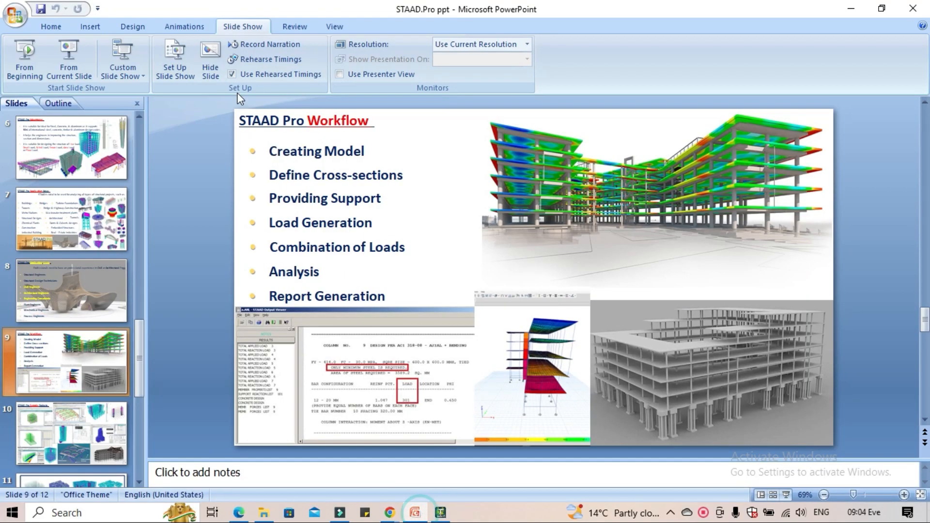
{"action": "left_click", "coordinate": [71, 65]}
{"action": "key", "text": "Right"}
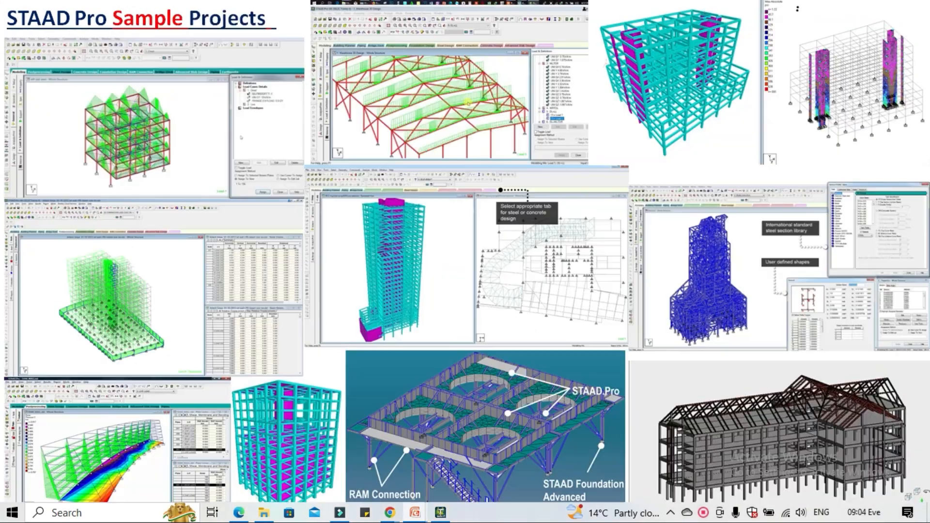